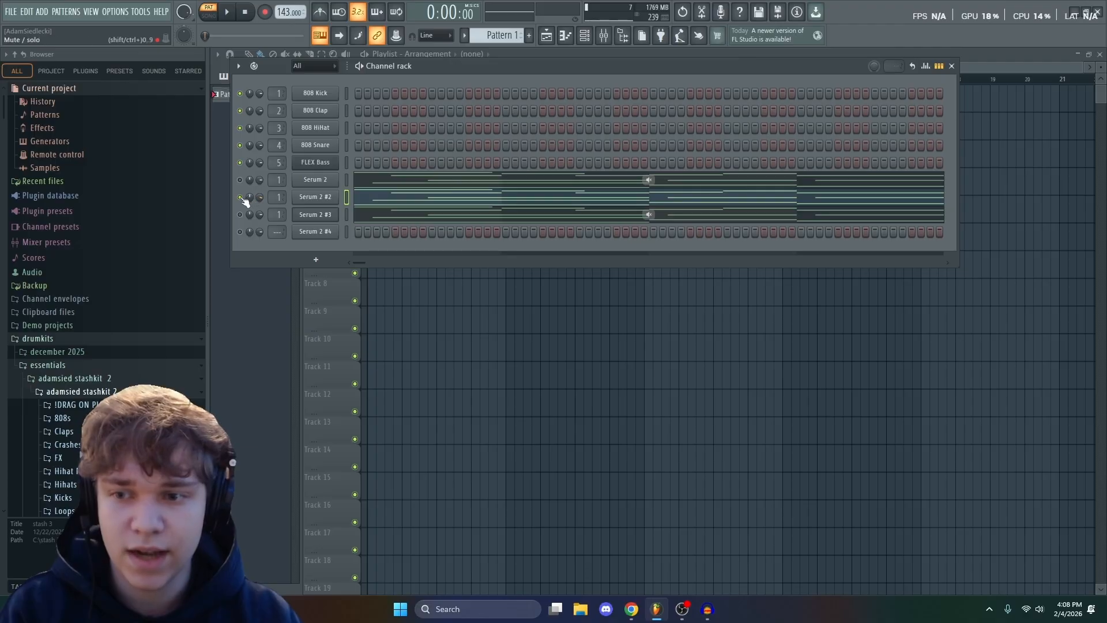
Step: Mute Serum 2 #2, unmute Serum 2, and play back the eight-bar melody in Serum 2's piano roll
{"action": "left_click", "coordinate": [241, 197]}
{"action": "left_click", "coordinate": [241, 180]}
{"action": "left_click", "coordinate": [377, 182]}
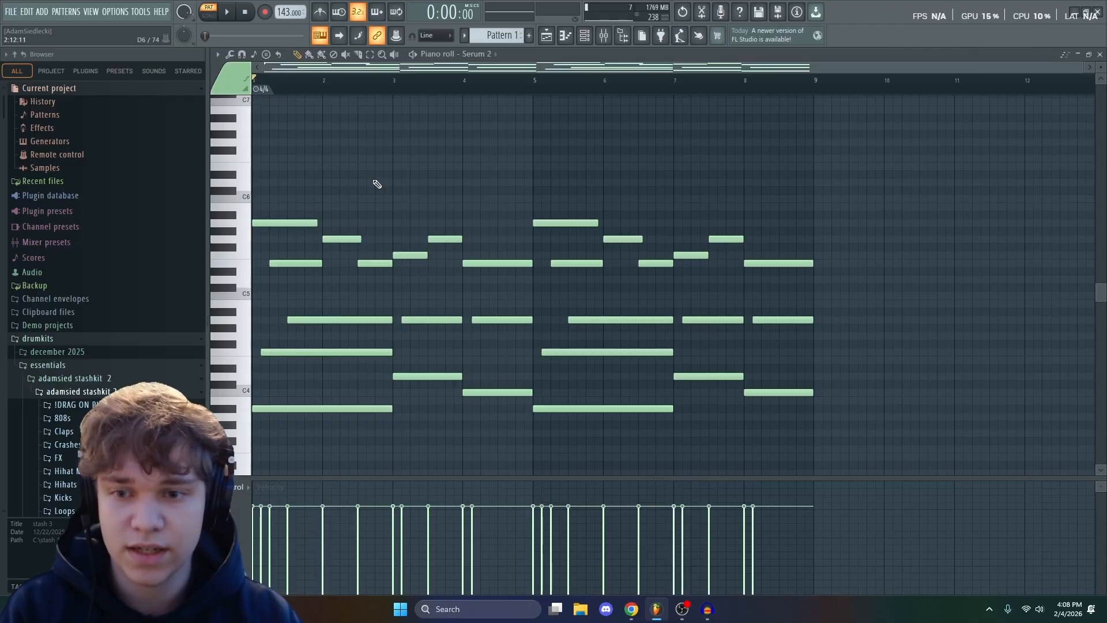
{"action": "scroll", "coordinate": [444, 142], "scroll_direction": "down", "scroll_amount": 2}
{"action": "key", "text": "F6"}
{"action": "left_click", "coordinate": [305, 183]}
{"action": "left_click_drag", "start_coordinate": [761, 168], "coordinate": [736, 144]}
{"action": "left_click", "coordinate": [1007, 191]}
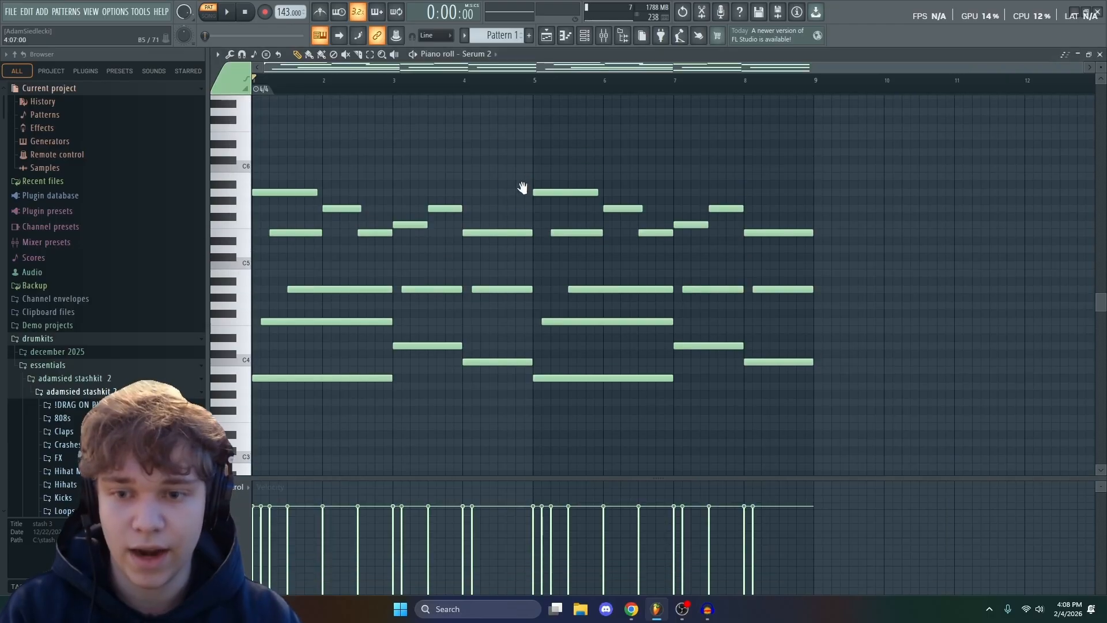
{"action": "key", "text": "space"}
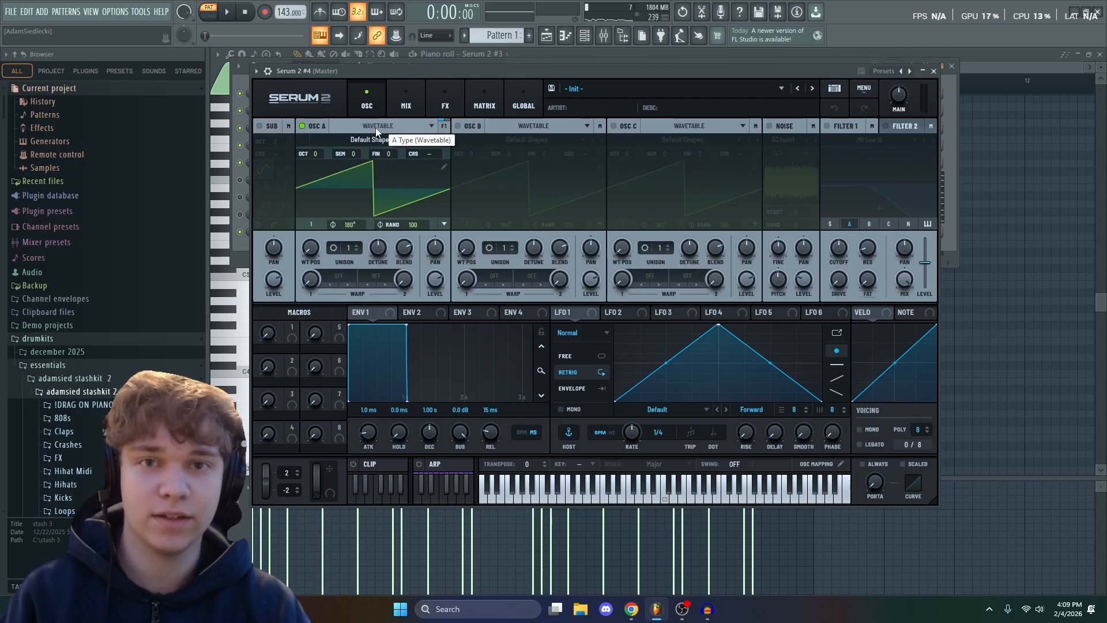
Step: Switch Serum 2 #4's oscillator A to Sample mode, load the "pluck - pig" one-shot and normalize it
{"action": "left_click", "coordinate": [376, 128]}
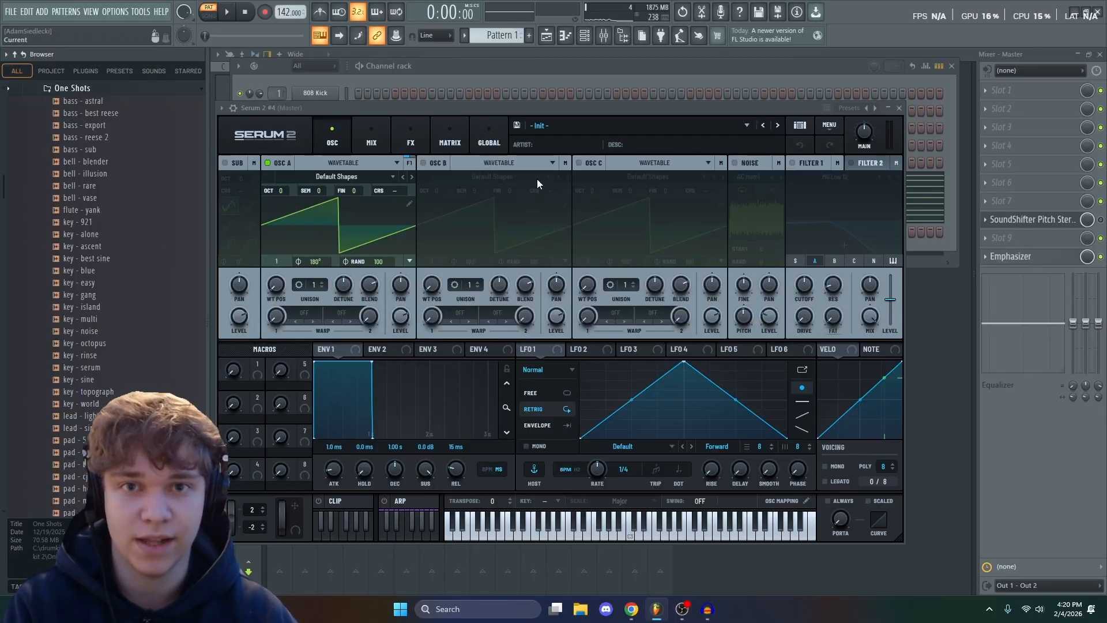
{"action": "scroll", "coordinate": [97, 398], "scroll_direction": "down", "scroll_amount": 5}
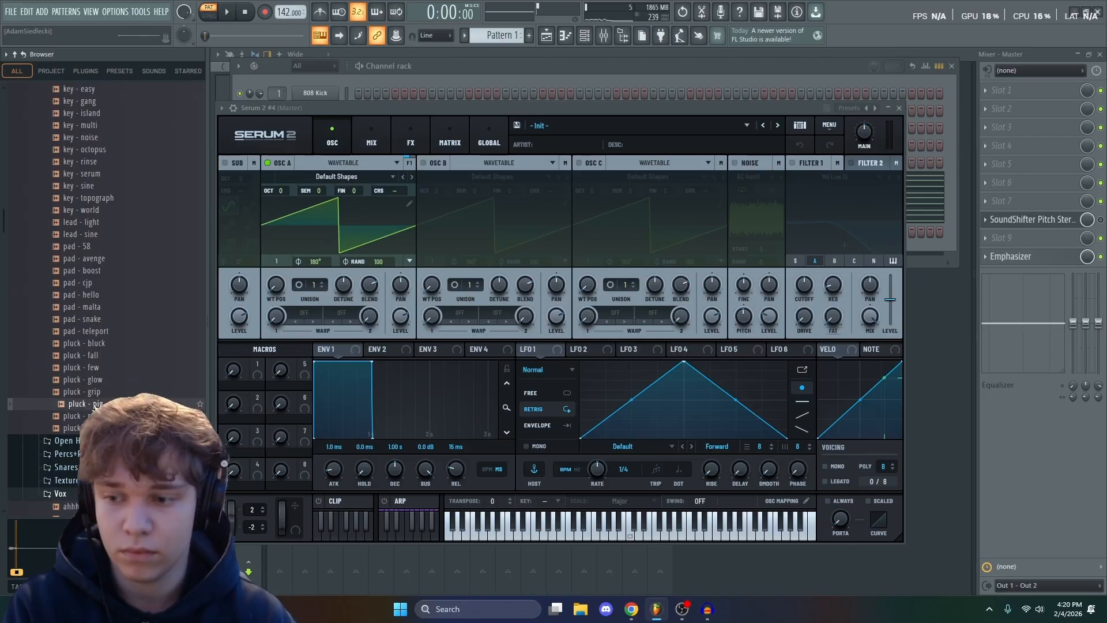
{"action": "left_click_drag", "start_coordinate": [178, 368], "coordinate": [120, 372]}
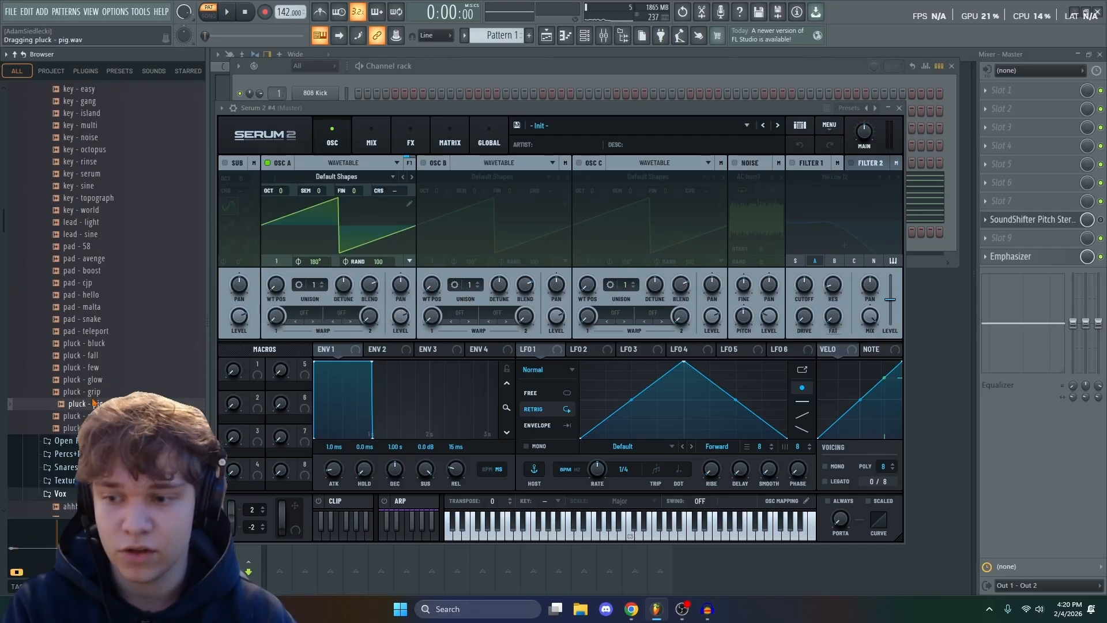
{"action": "left_click", "coordinate": [354, 161]}
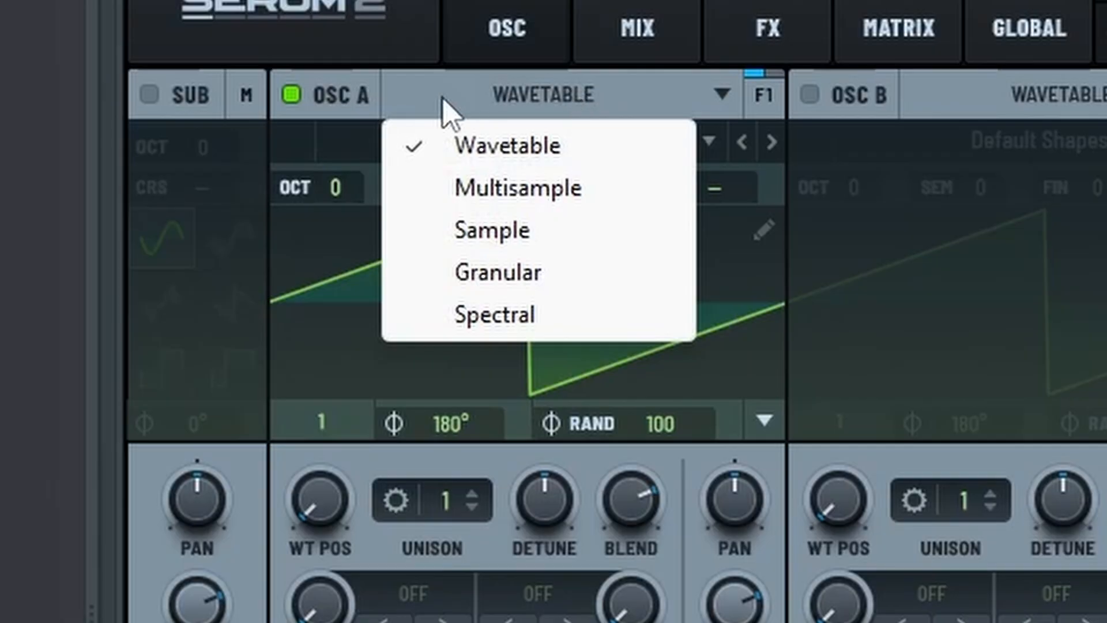
{"action": "left_click", "coordinate": [511, 232]}
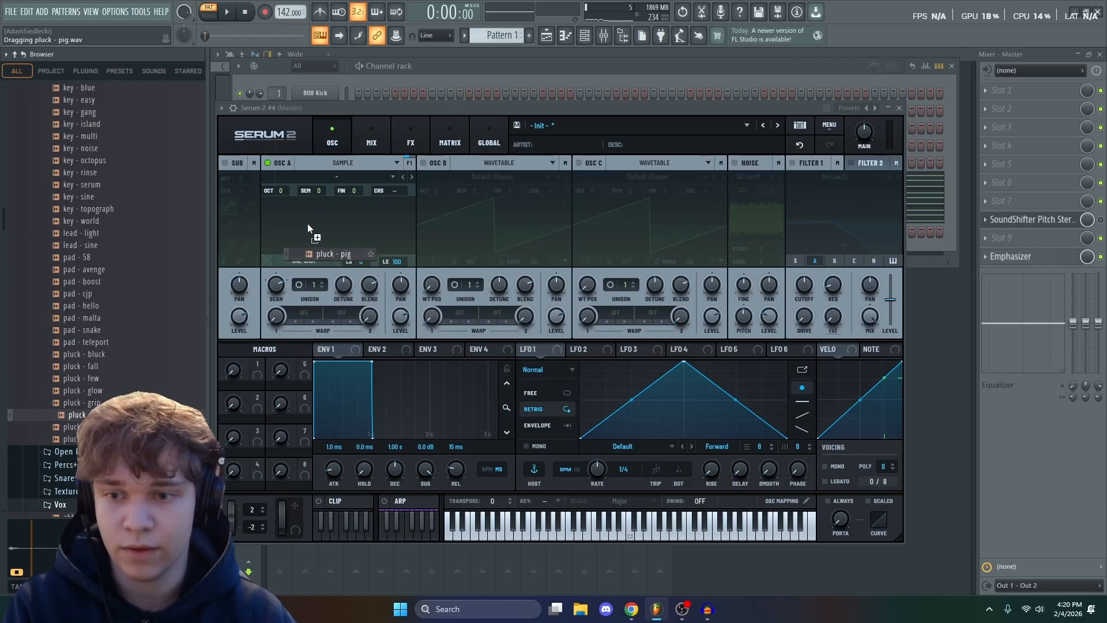
{"action": "right_click", "coordinate": [328, 219]}
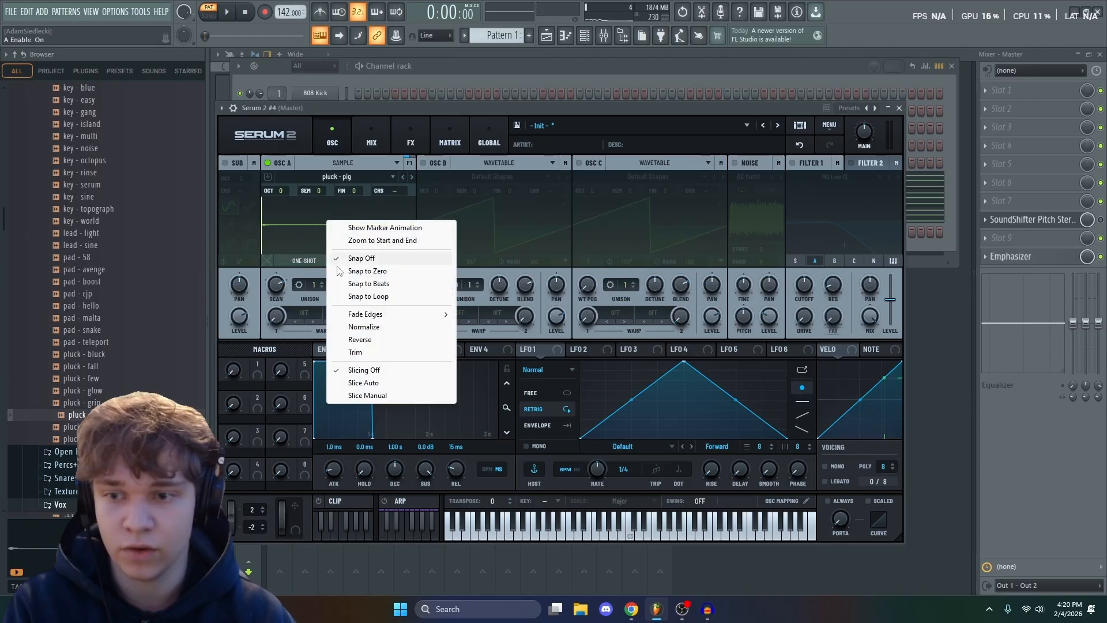
{"action": "left_click", "coordinate": [356, 327]}
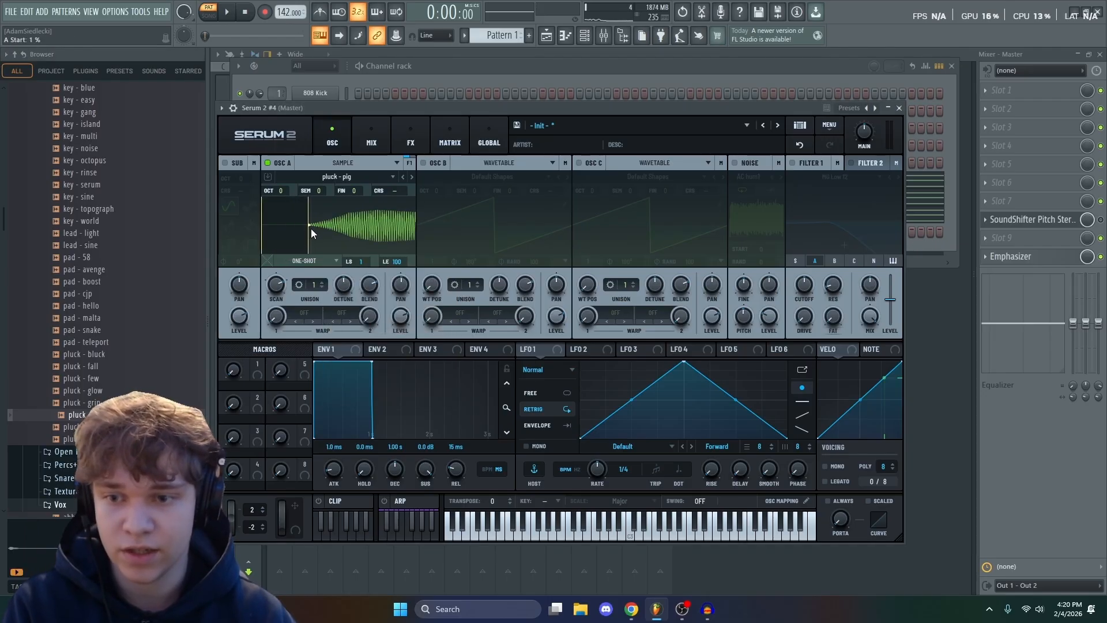
{"action": "scroll", "coordinate": [321, 227], "scroll_direction": "down", "scroll_amount": 6}
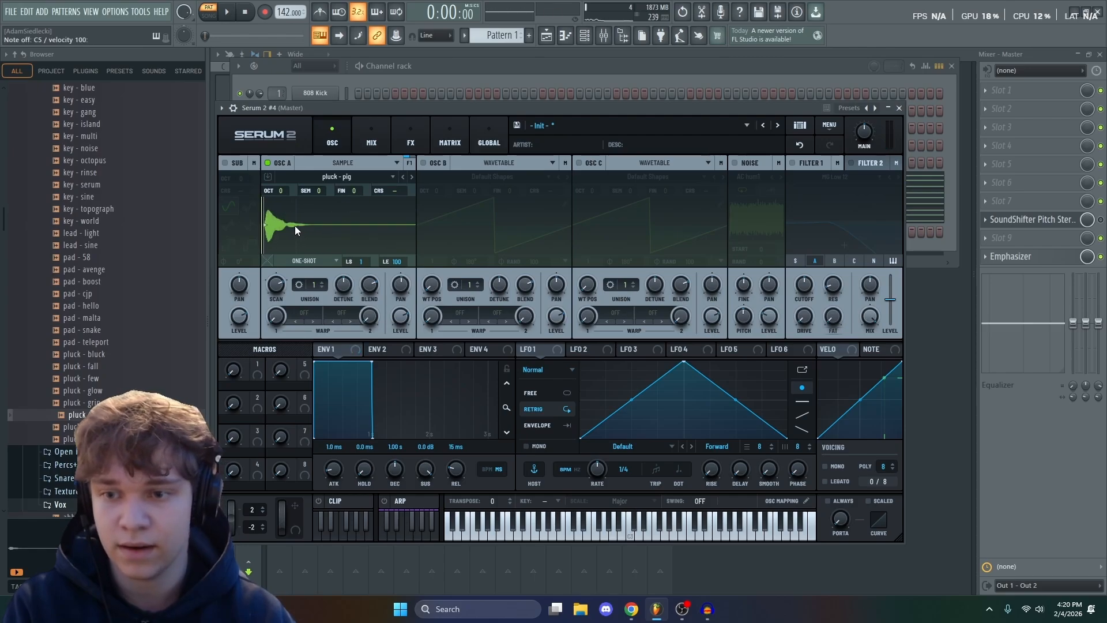
Step: Enable oscillator B, load the "pad - avenge" one-shot into it as a sample and normalize it
{"action": "scroll", "coordinate": [86, 393], "scroll_direction": "up", "scroll_amount": 2}
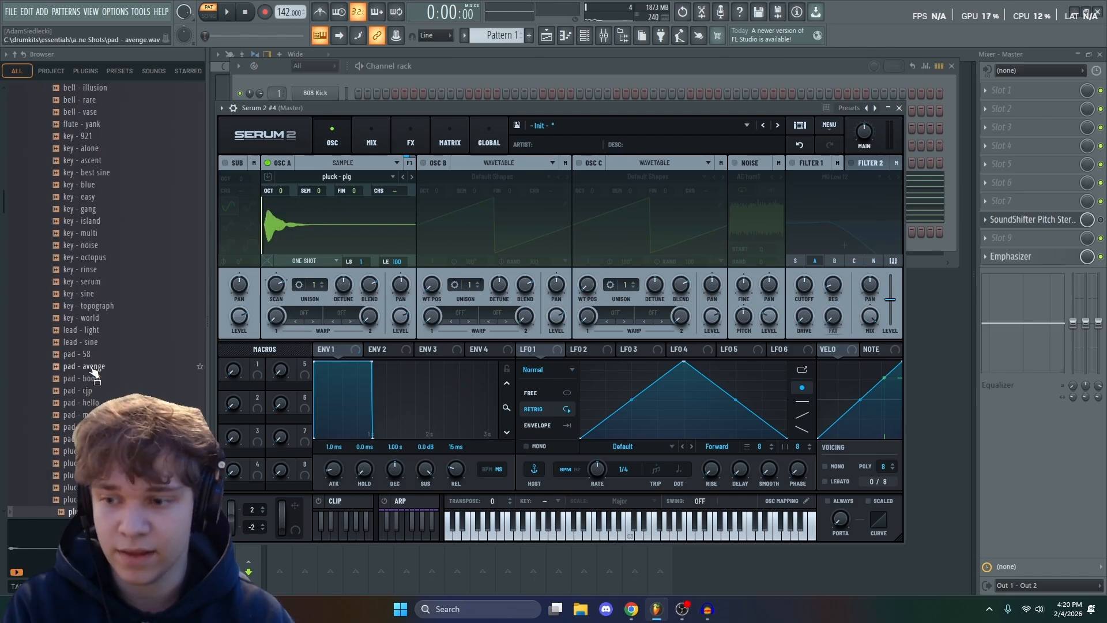
{"action": "left_click", "coordinate": [431, 163]}
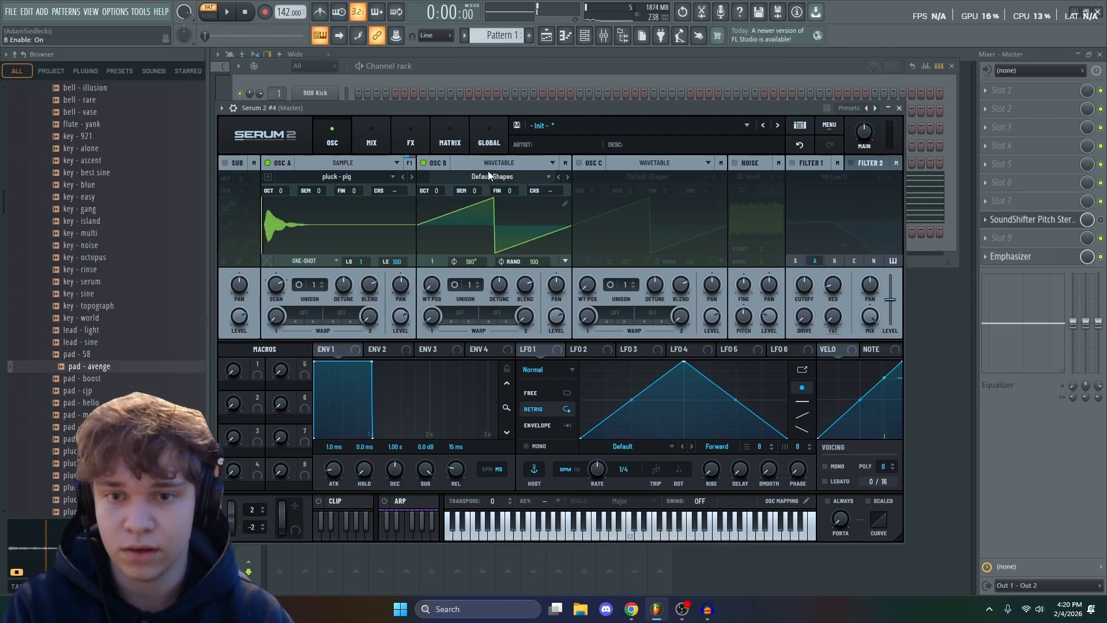
{"action": "right_click", "coordinate": [485, 219]}
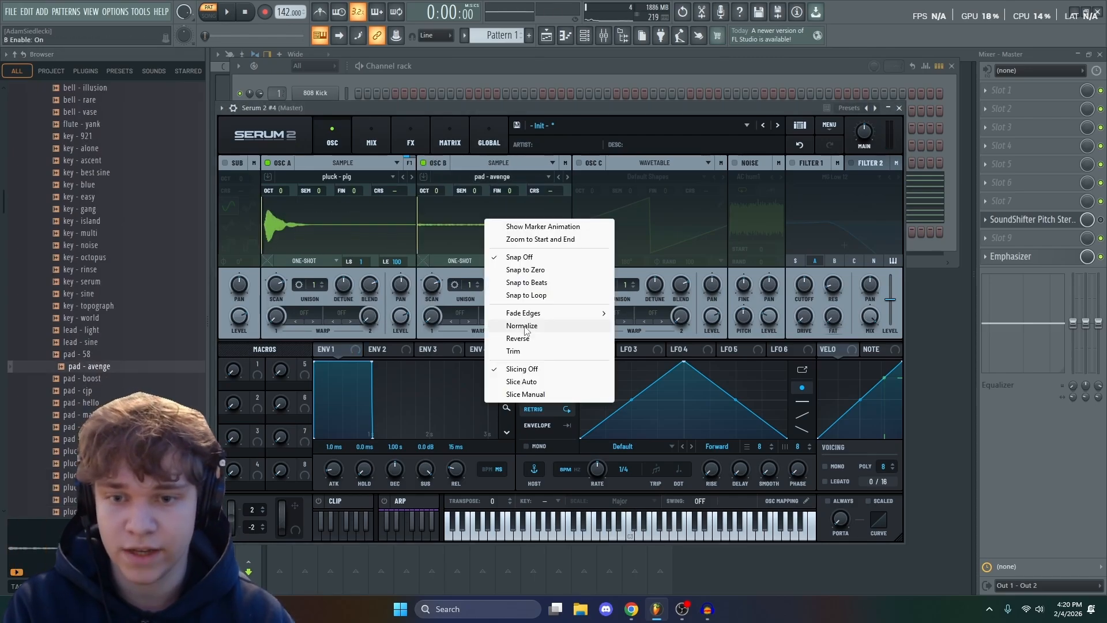
{"action": "left_click", "coordinate": [523, 327]}
Step: Replace oscillator A's sample with the "key - blue" one-shot and set its playback mode to Fwd/Rev Loop
{"action": "left_click", "coordinate": [101, 186]}
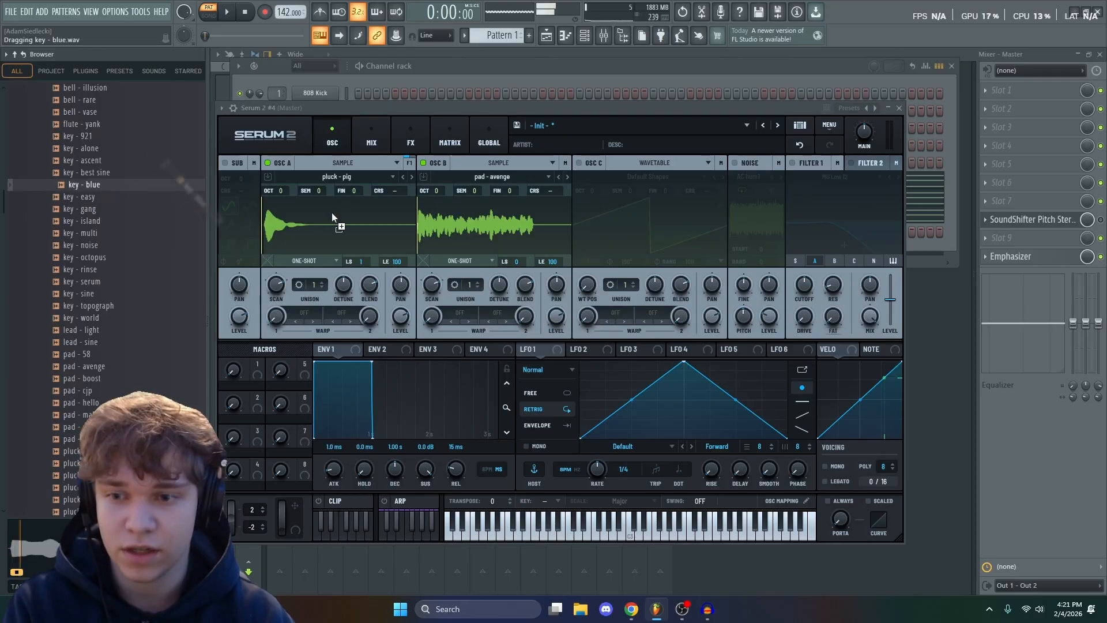
{"action": "left_click_drag", "start_coordinate": [333, 217], "coordinate": [332, 218]}
{"action": "left_click", "coordinate": [304, 260]}
{"action": "left_click", "coordinate": [325, 311]}
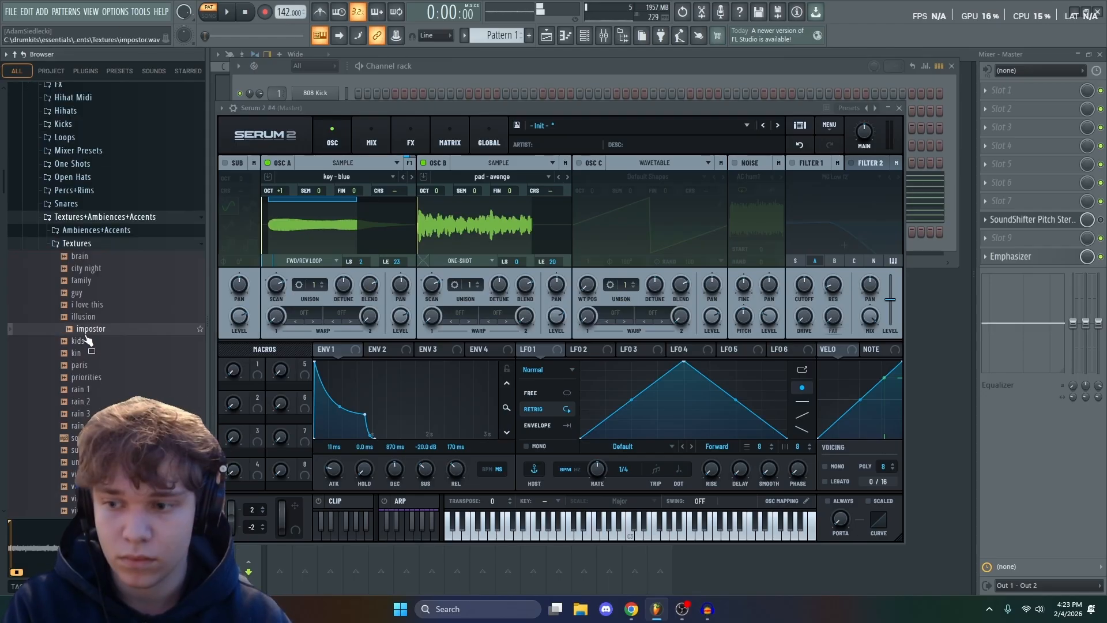
Step: Load the "impostor" texture into oscillator C as a sample and enable Filter 1
{"action": "left_click_drag", "start_coordinate": [86, 336], "coordinate": [608, 231]}
{"action": "left_click_drag", "start_coordinate": [669, 308], "coordinate": [659, 309]}
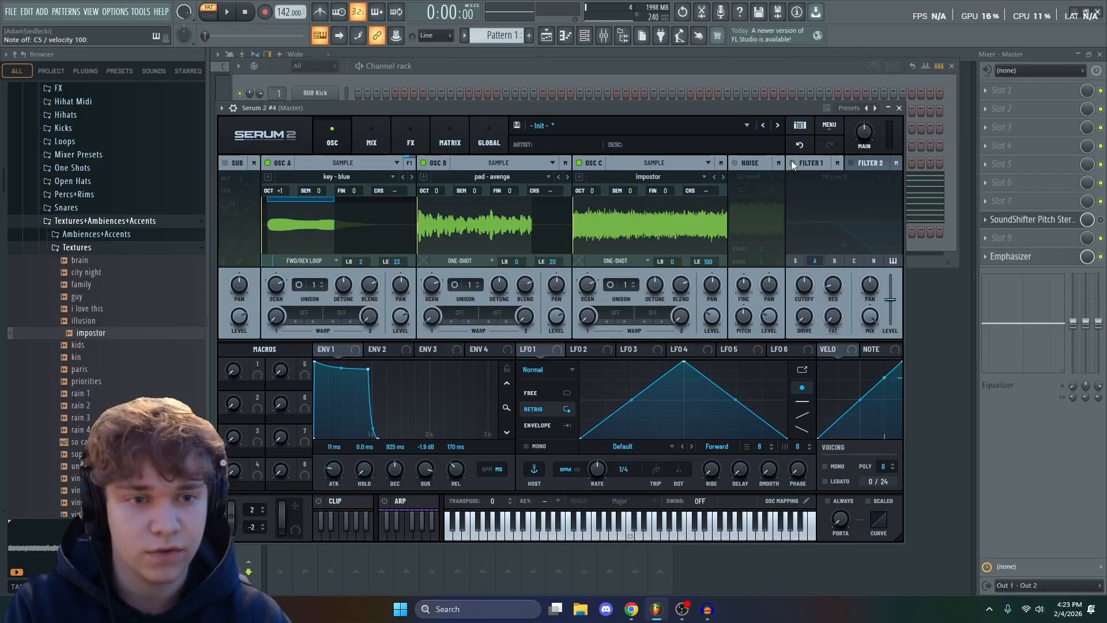
{"action": "left_click", "coordinate": [792, 162]}
Step: Add Reverb (Hall), Delay (Ping-Pong) and Phaser modules to the main effects chain and close the synth window
{"action": "left_click", "coordinate": [411, 139]}
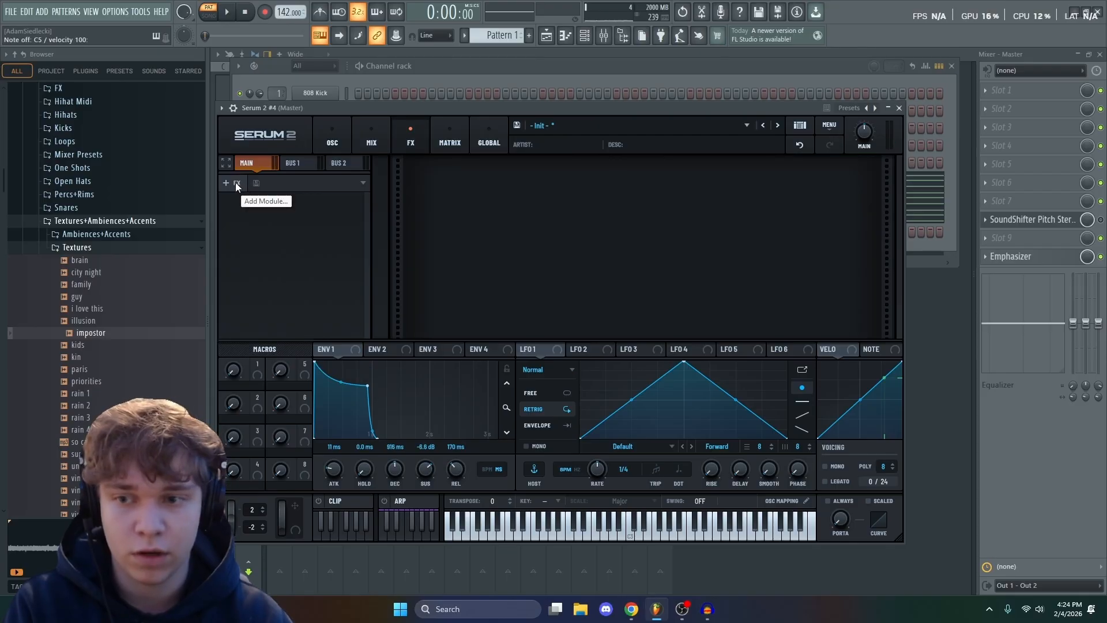
{"action": "left_click", "coordinate": [236, 182]}
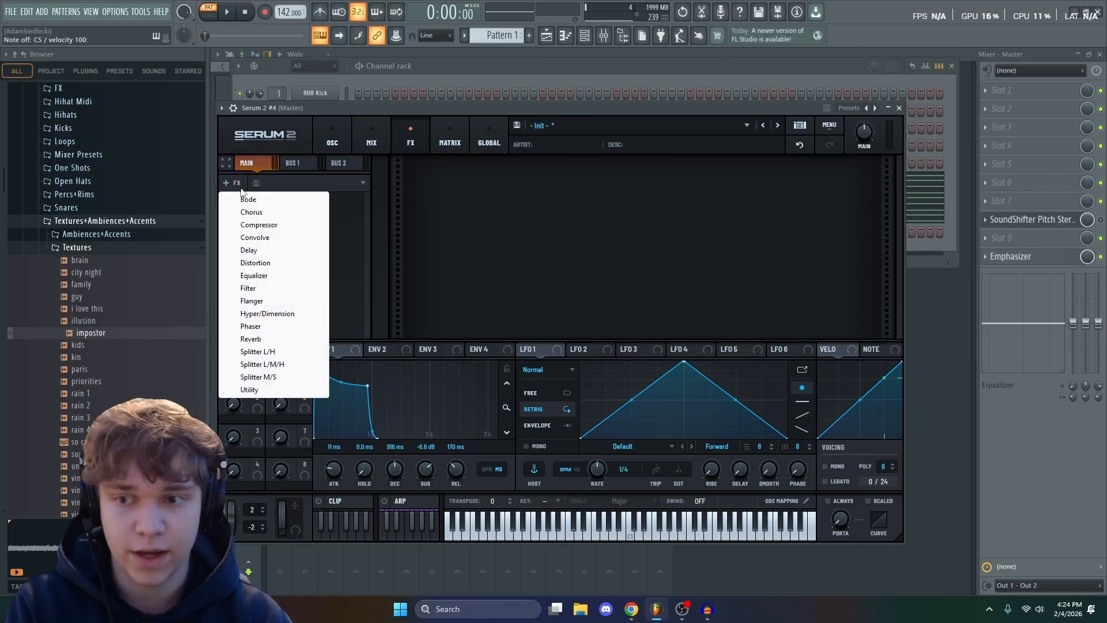
{"action": "left_click", "coordinate": [258, 344]}
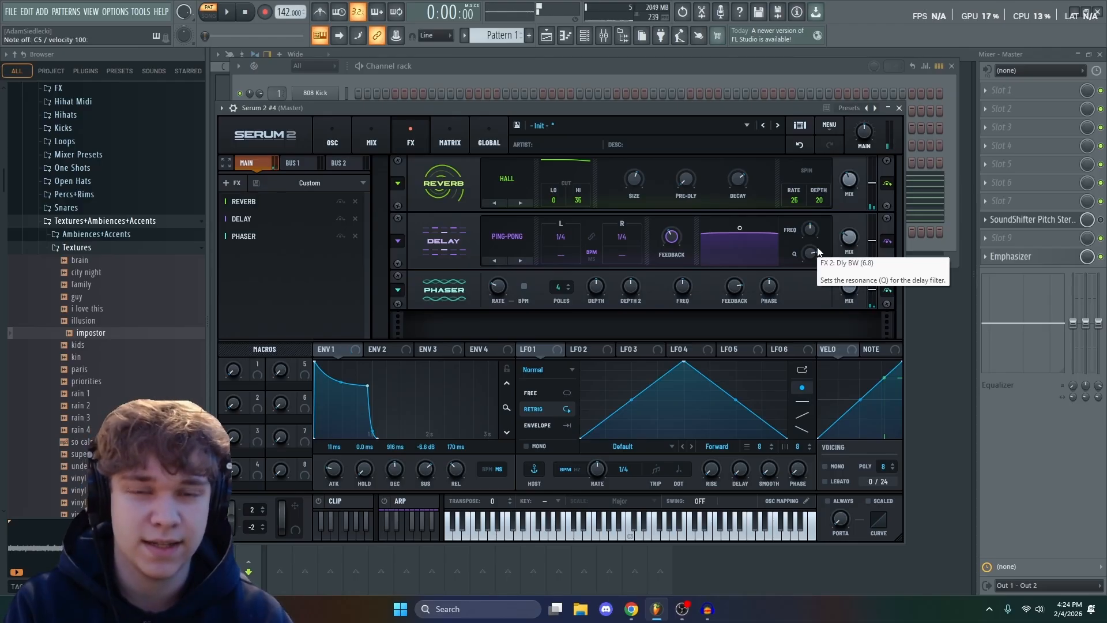
{"action": "left_click", "coordinate": [900, 108]}
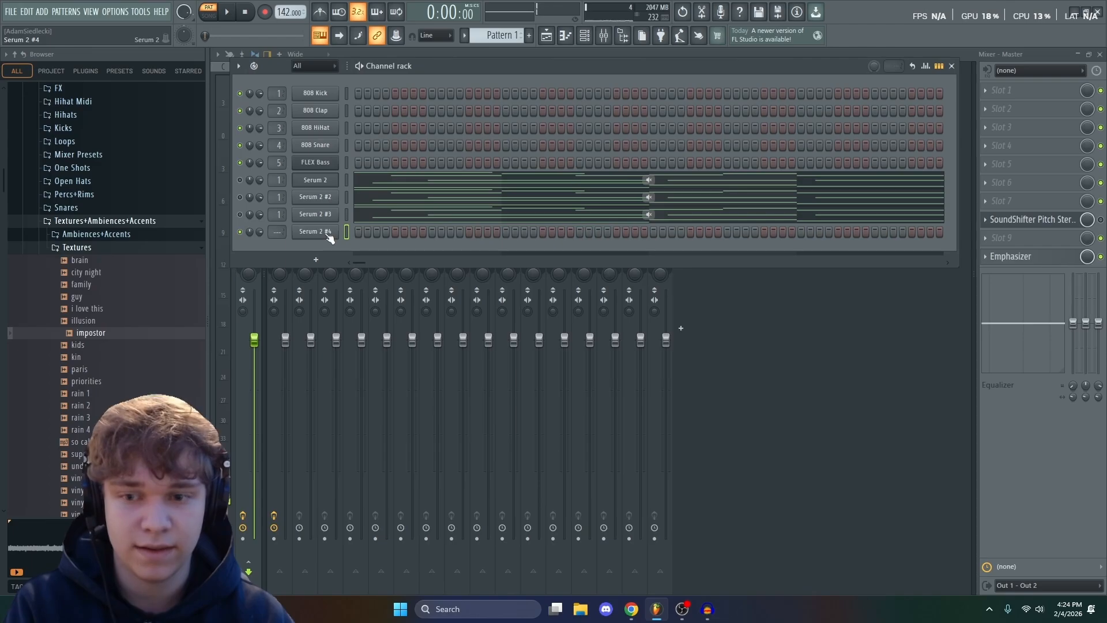
Step: Open the piano roll of Serum 2 #4 and play back its four-bar chord pattern
{"action": "right_click", "coordinate": [328, 234]}
{"action": "left_click", "coordinate": [346, 245]}
{"action": "scroll", "coordinate": [352, 269], "scroll_direction": "down", "scroll_amount": 2}
{"action": "scroll", "coordinate": [290, 268], "scroll_direction": "up", "scroll_amount": 1}
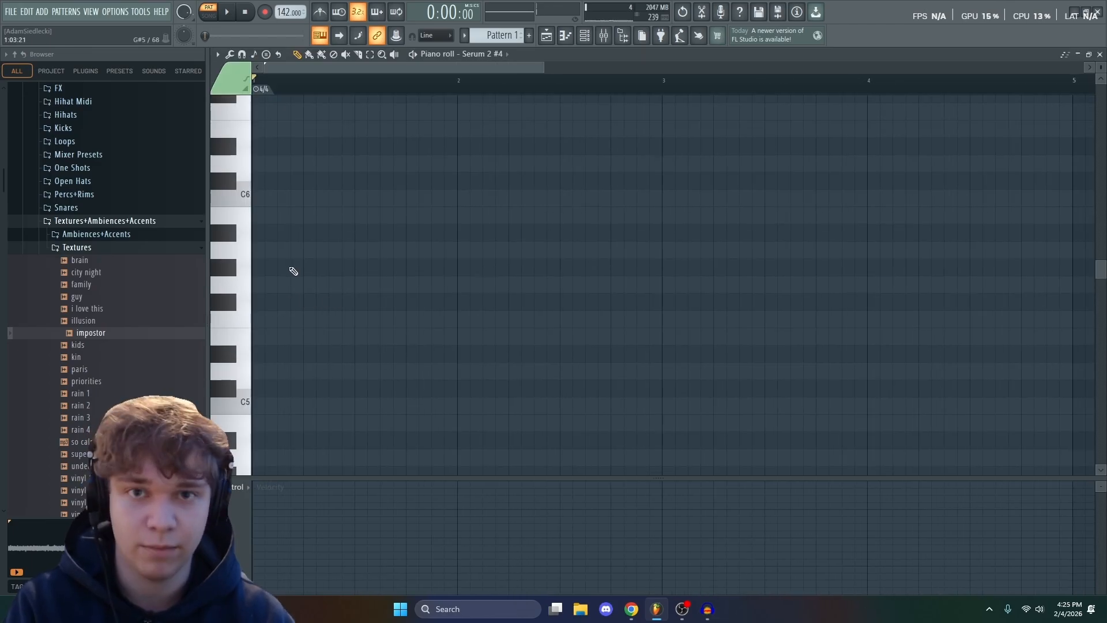
{"action": "key", "text": "space"}
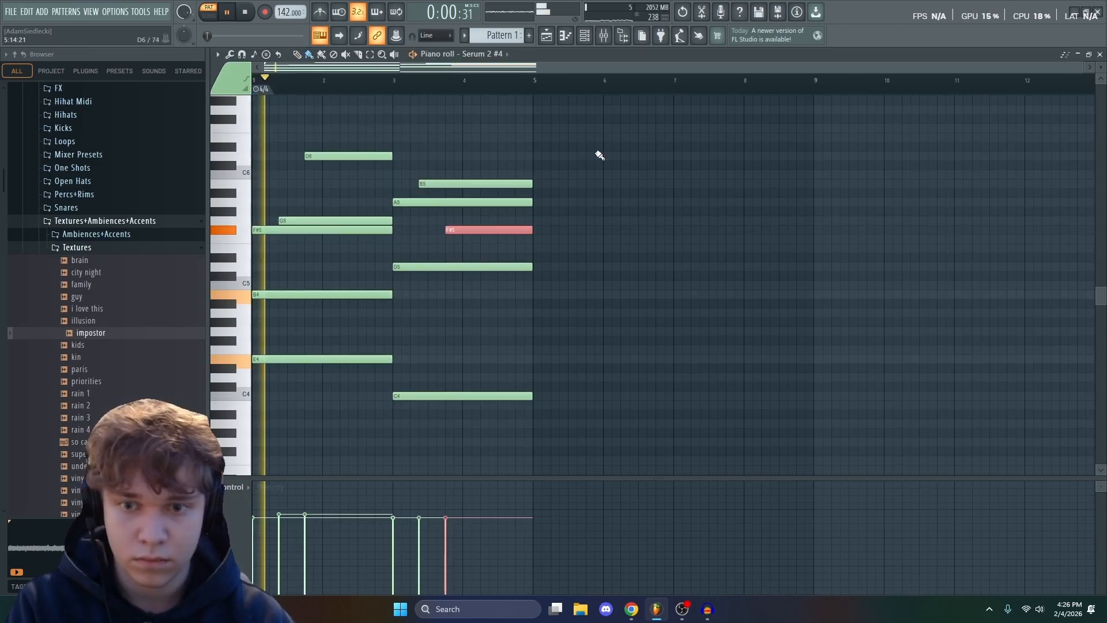
Step: Duplicate the four-bar chord pattern into bars 5 to 8, deselect the notes and stop playback
{"action": "left_click_drag", "start_coordinate": [466, 160], "coordinate": [531, 183]}
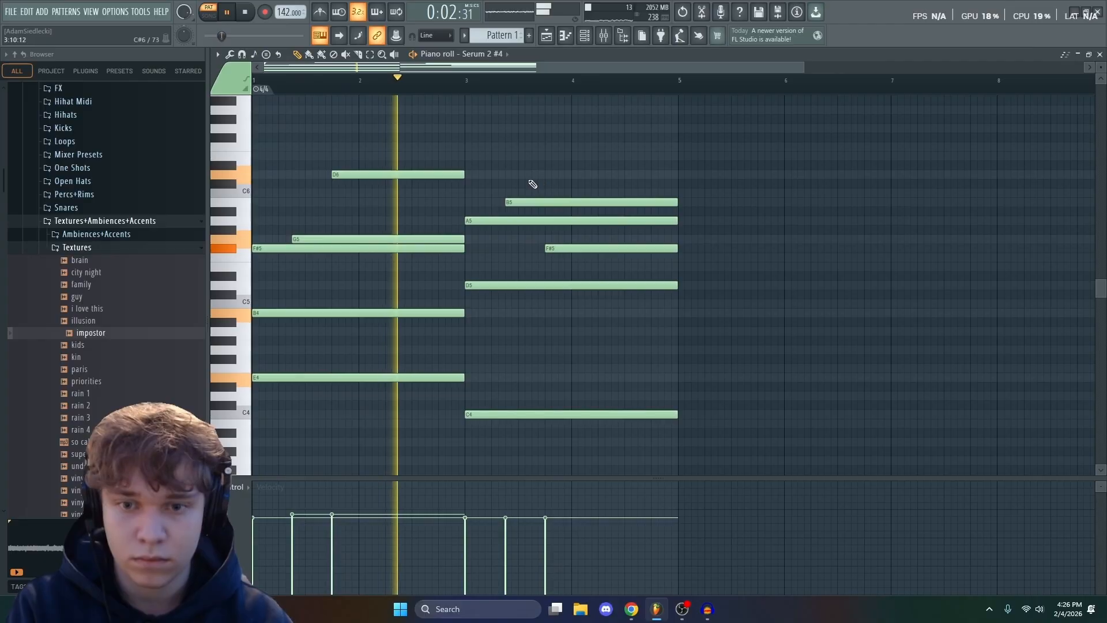
{"action": "scroll", "coordinate": [495, 181], "scroll_direction": "down", "scroll_amount": 1}
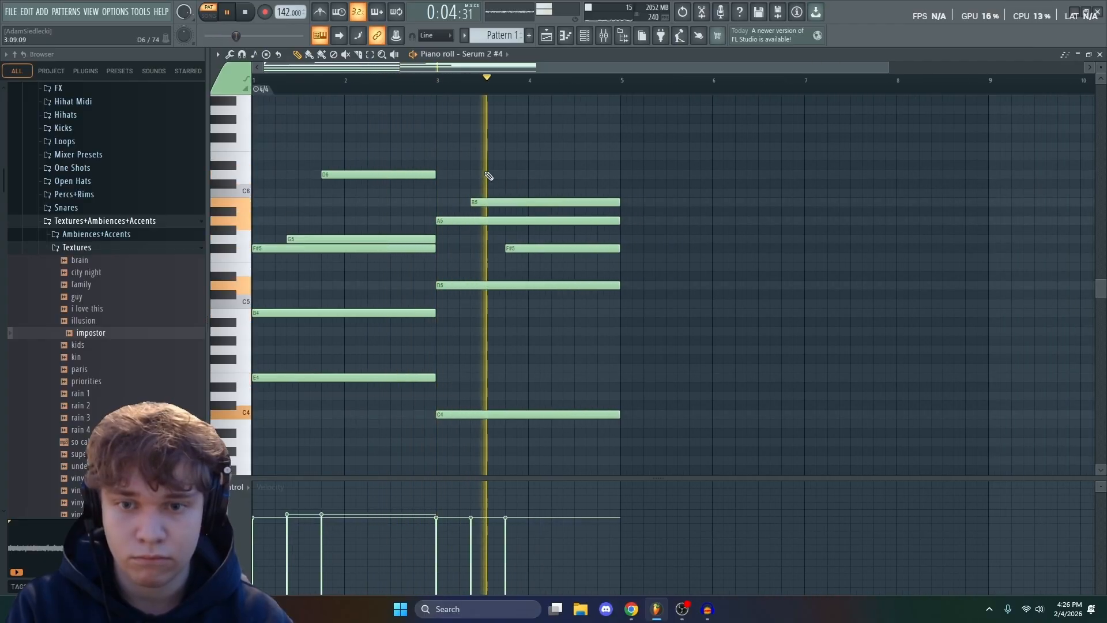
{"action": "scroll", "coordinate": [546, 201], "scroll_direction": "down", "scroll_amount": 1}
{"action": "key", "text": "ctrl+b"}
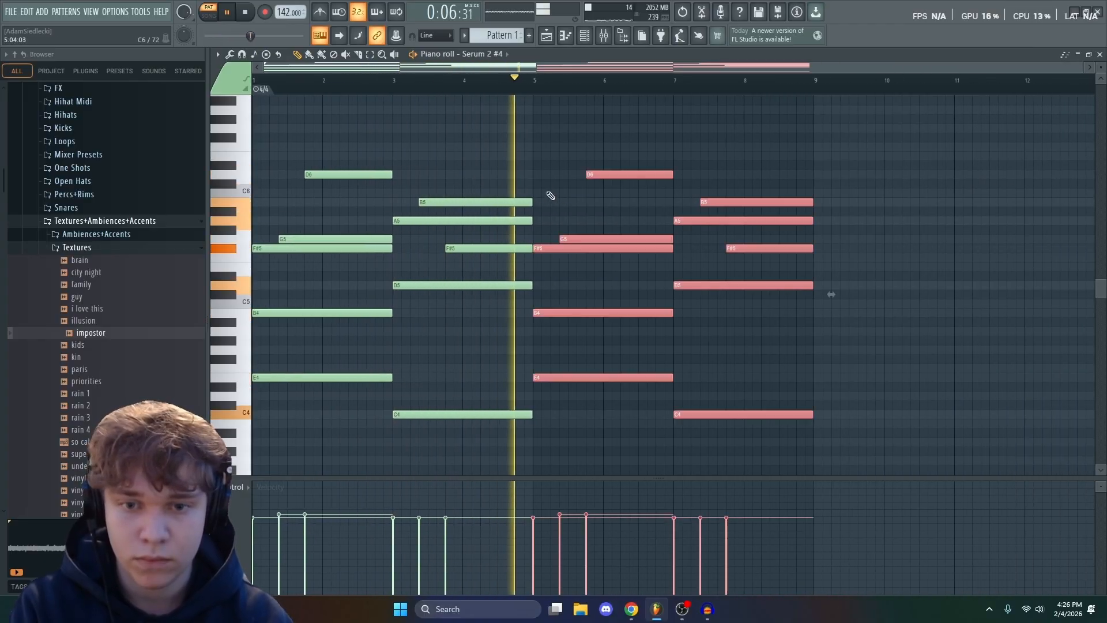
{"action": "key", "text": "ctrl+d"}
{"action": "key", "text": "space"}
Step: Show the mixer and the Serum 2 #4 window, and add another Serum 2 instrument to the channel rack
{"action": "left_click", "coordinate": [584, 36]}
{"action": "left_click", "coordinate": [316, 233]}
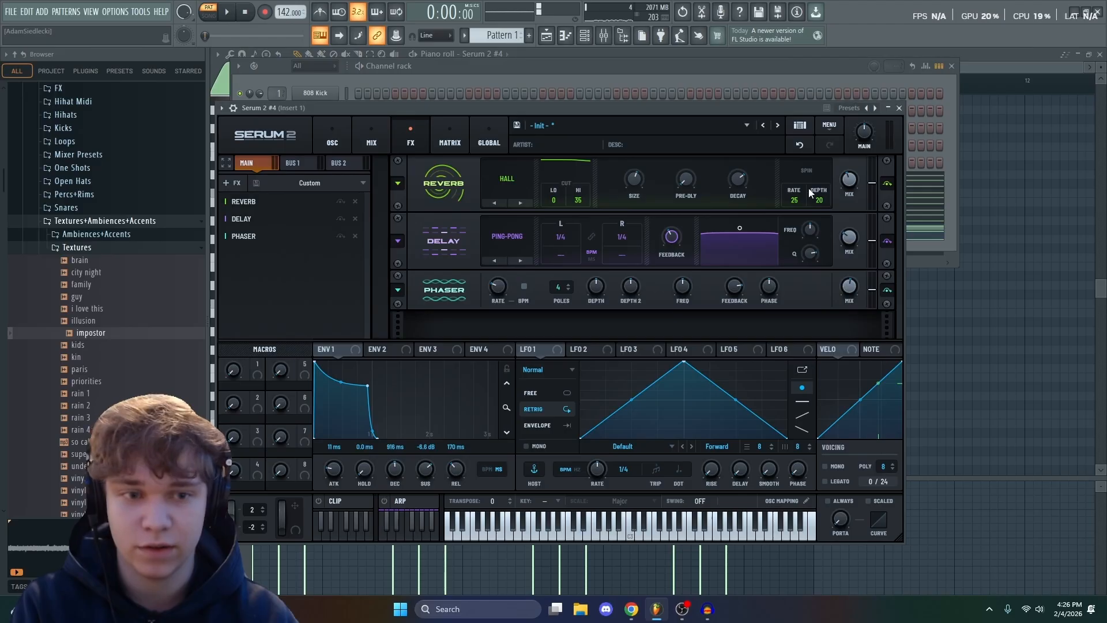
{"action": "left_click", "coordinate": [320, 258]}
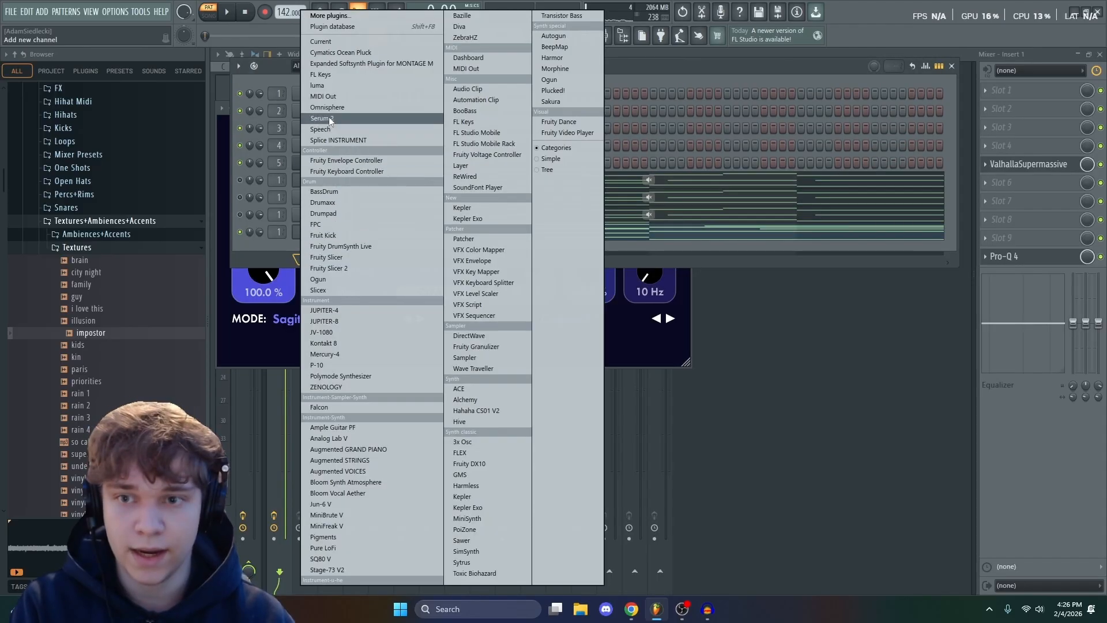
{"action": "left_click", "coordinate": [327, 118]}
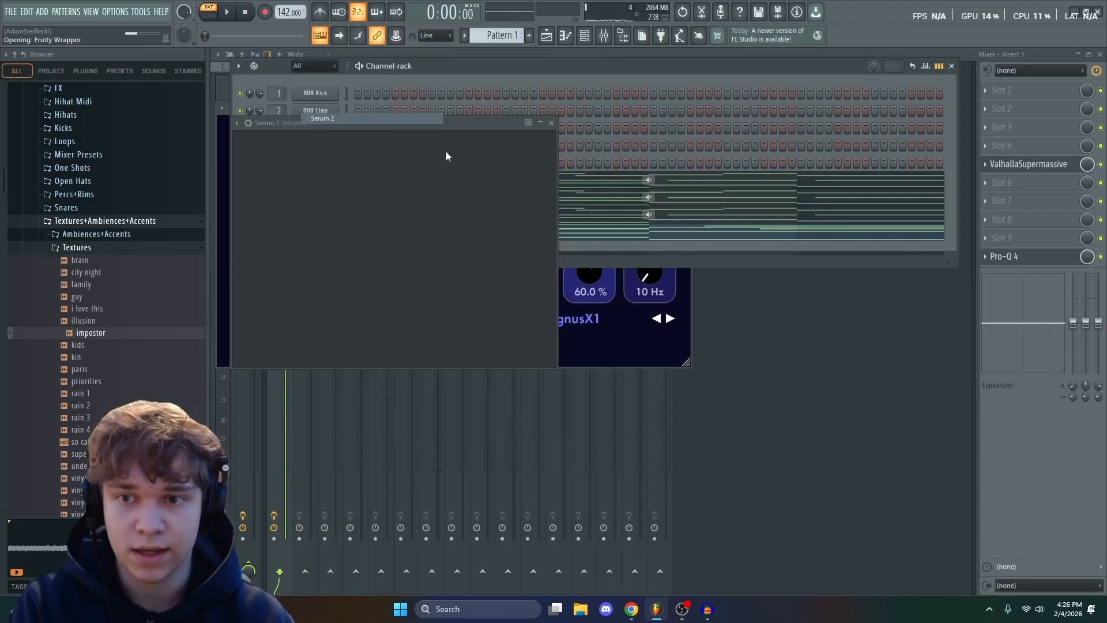
Step: Collapse the Textures+Ambiences+Accents folder and expand the One Shots folder in the browser
{"action": "scroll", "coordinate": [86, 315], "scroll_direction": "up", "scroll_amount": 3}
{"action": "left_click", "coordinate": [87, 317]}
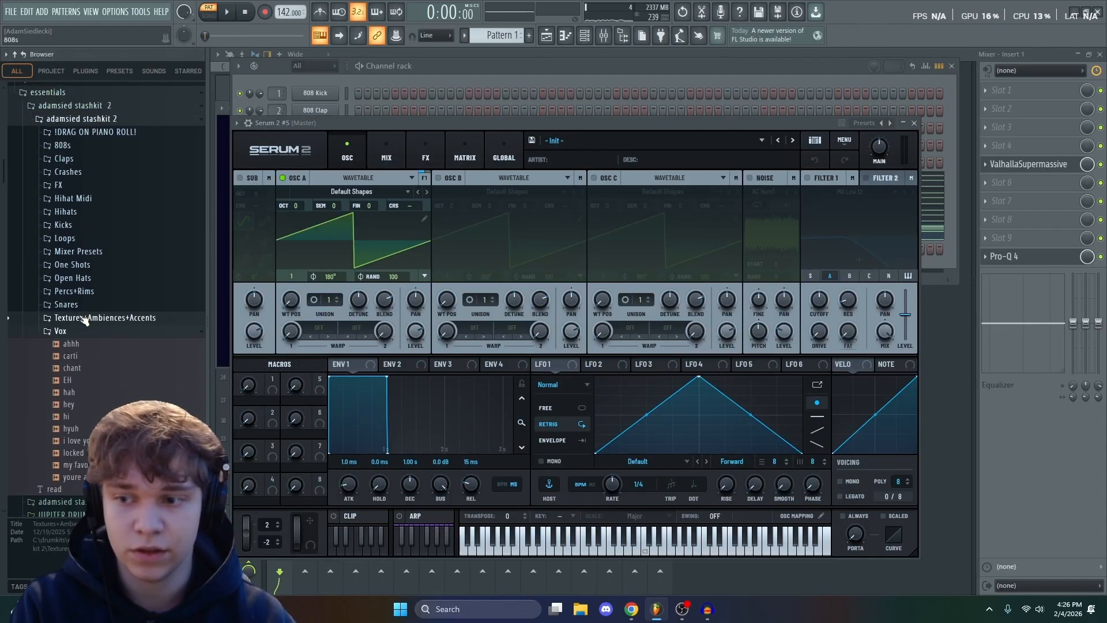
{"action": "scroll", "coordinate": [87, 341], "scroll_direction": "up", "scroll_amount": 3}
{"action": "left_click", "coordinate": [80, 362]}
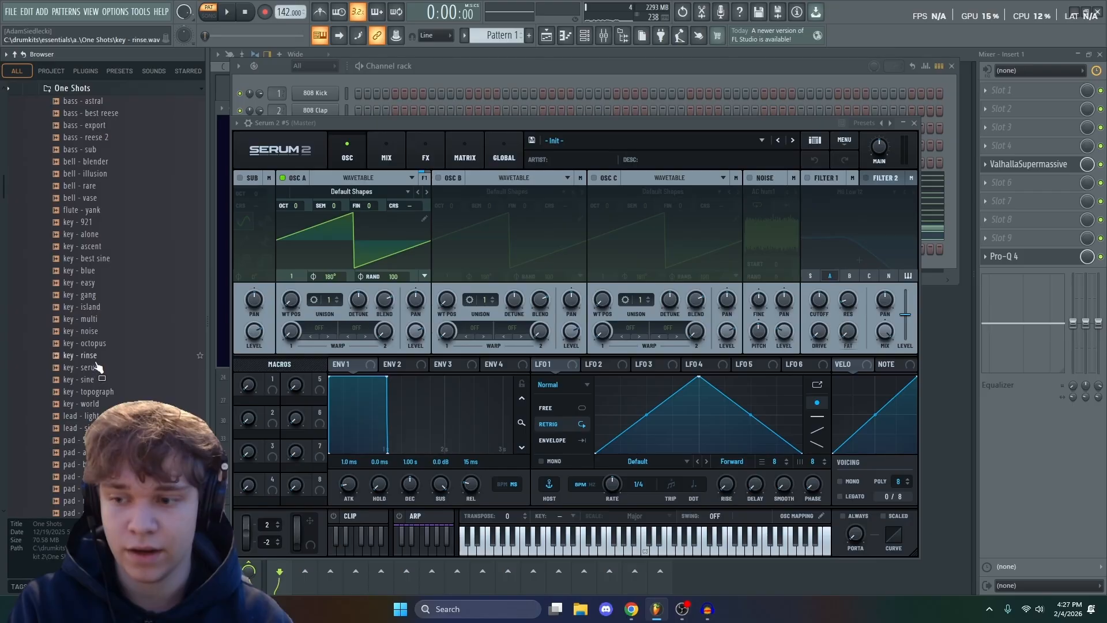
Step: Load the "key - rinse" one-shot into the new Serum 2's oscillator A as a sample, normalize it and audition it
{"action": "scroll", "coordinate": [95, 334], "scroll_direction": "down", "scroll_amount": 3}
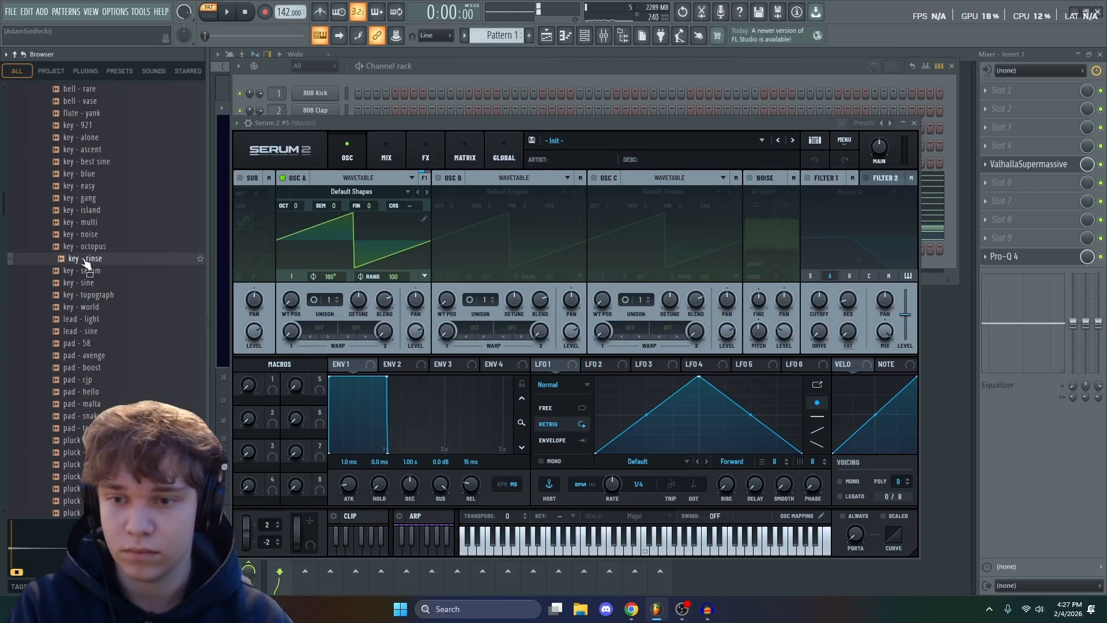
{"action": "left_click_drag", "start_coordinate": [87, 257], "coordinate": [363, 209]}
{"action": "left_click_drag", "start_coordinate": [360, 321], "coordinate": [360, 321]}
{"action": "right_click", "coordinate": [321, 233]}
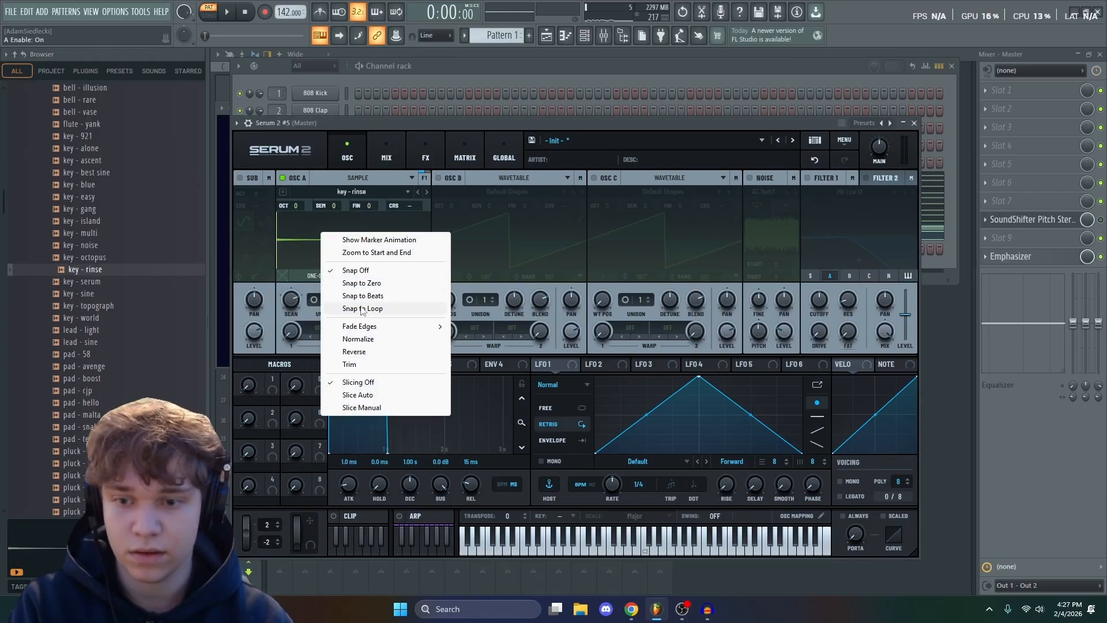
{"action": "left_click", "coordinate": [358, 338]}
{"action": "key", "text": "z"}
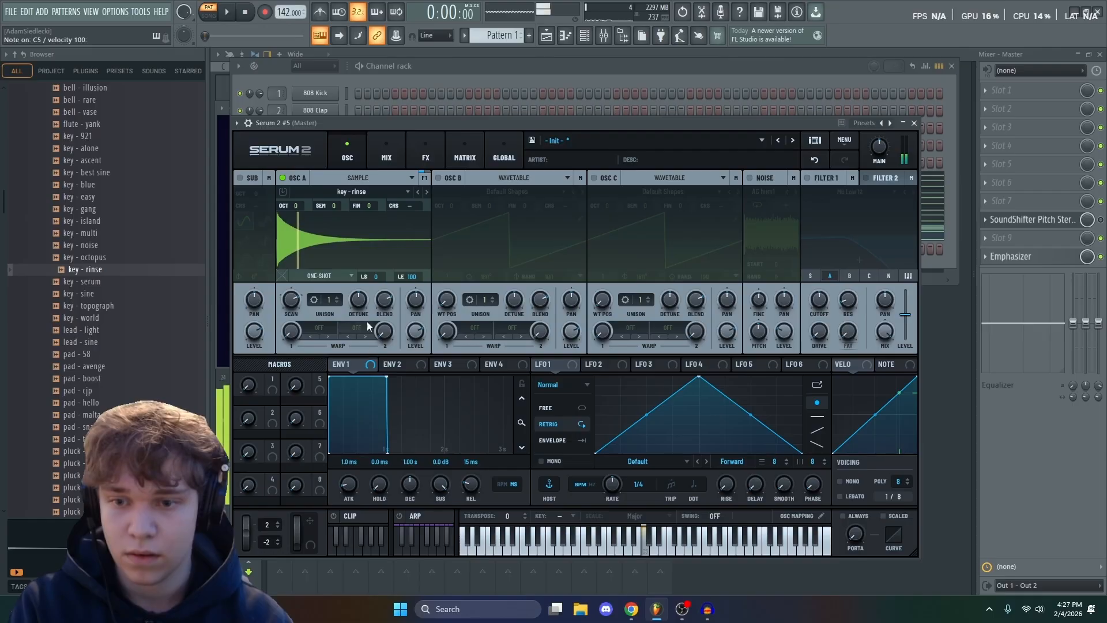
Step: Load the "key - easy" one-shot into oscillator B of Serum 2 #5 alongside the "key - rinse" layer
{"action": "left_click_drag", "start_coordinate": [87, 197], "coordinate": [456, 181]}
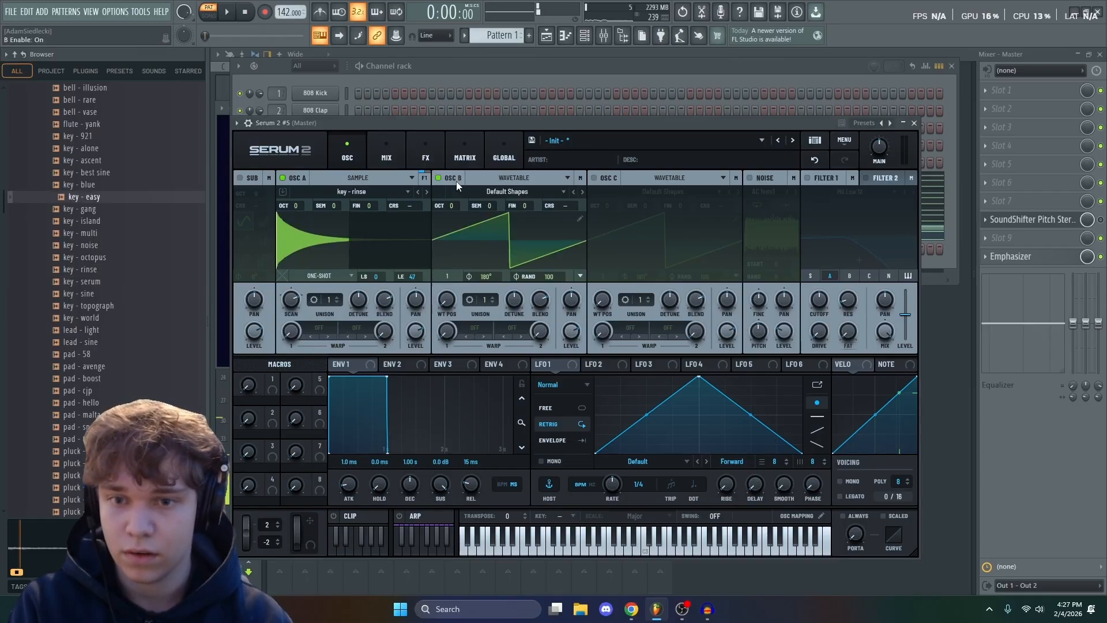
{"action": "right_click", "coordinate": [455, 199]}
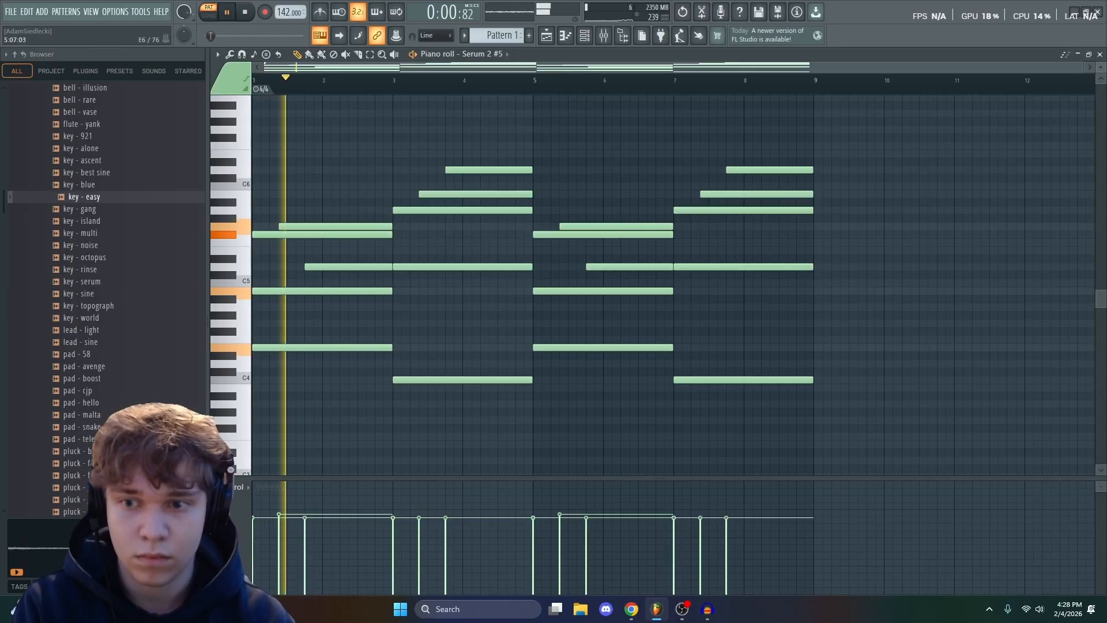
Step: Look over the layered melody notes in the piano roll during playback and show the channel rack
{"action": "scroll", "coordinate": [560, 153], "scroll_direction": "up", "scroll_amount": 1}
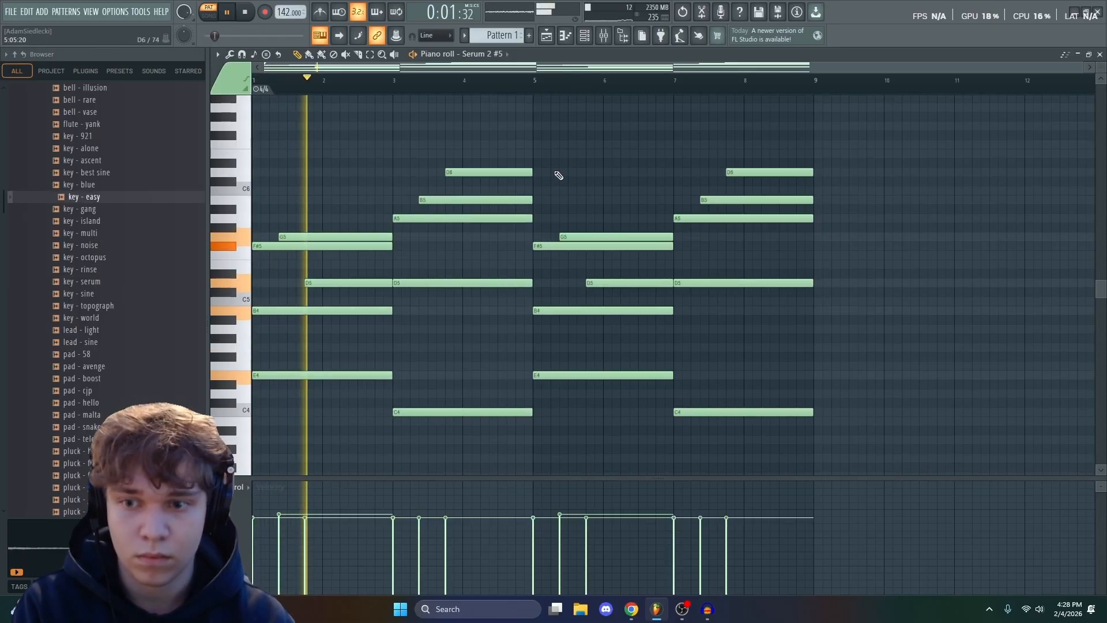
{"action": "scroll", "coordinate": [559, 161], "scroll_direction": "down", "scroll_amount": 1}
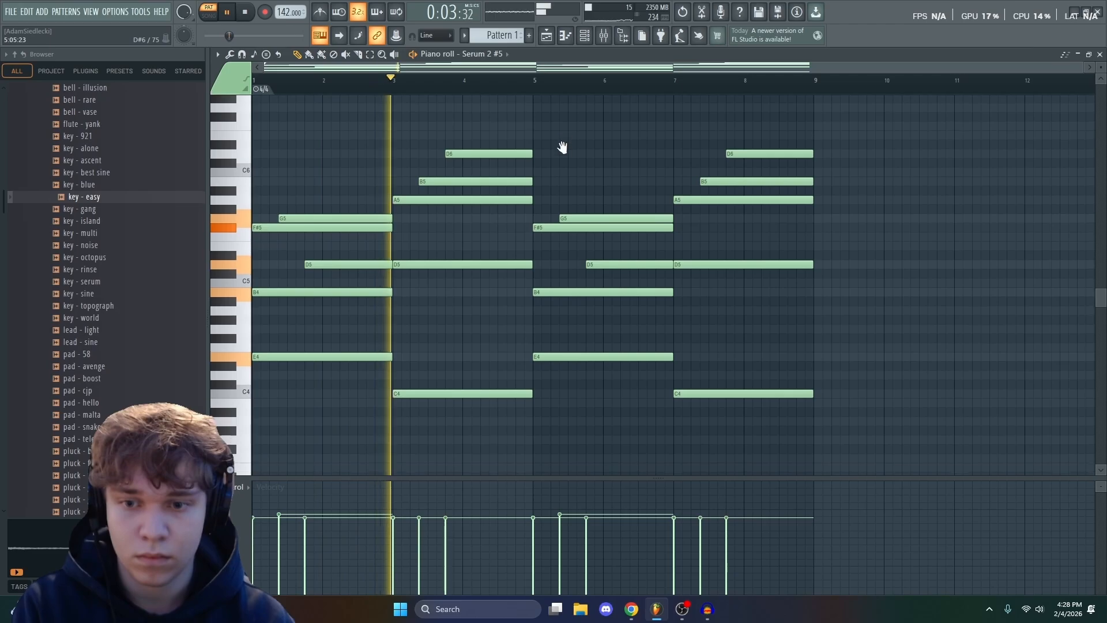
{"action": "scroll", "coordinate": [565, 154], "scroll_direction": "down", "scroll_amount": 1}
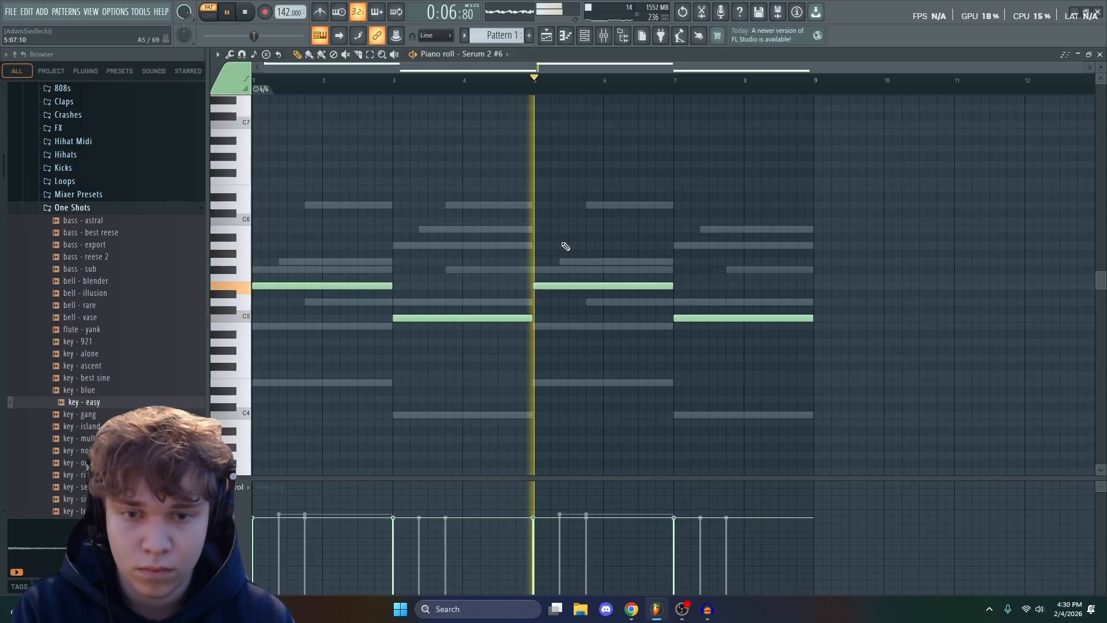
{"action": "left_click", "coordinate": [585, 37]}
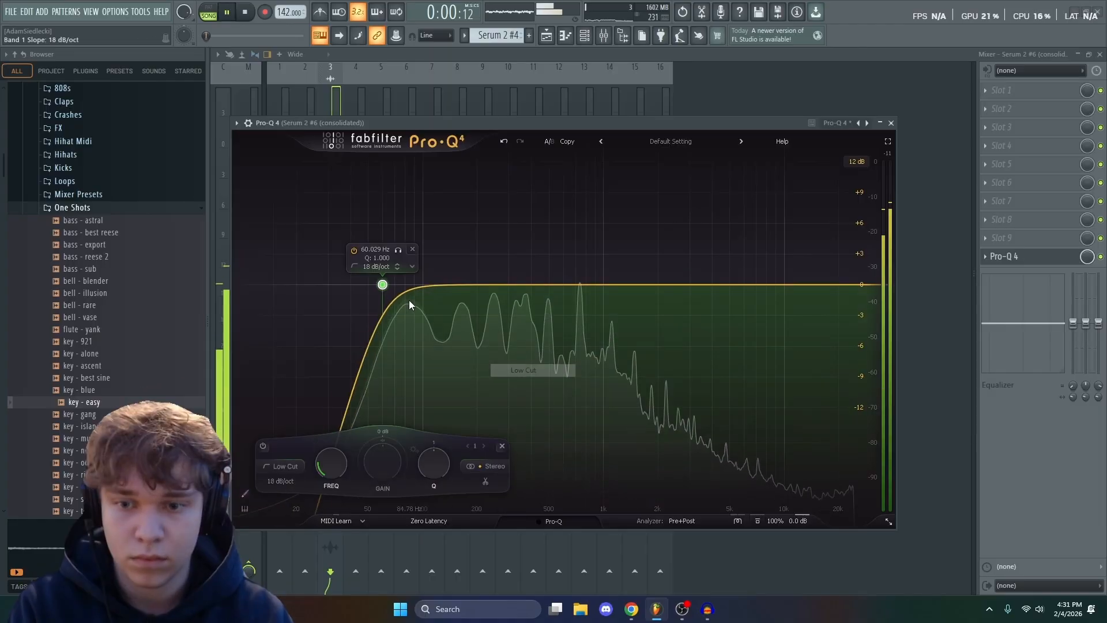
Step: Shape the consolidated Serum 2 #6 audio in Pro-Q 4 with a low cut at about 132 Hz, a low-mid dip and a high-frequency adjustment
{"action": "left_click_drag", "start_coordinate": [389, 289], "coordinate": [444, 339]}
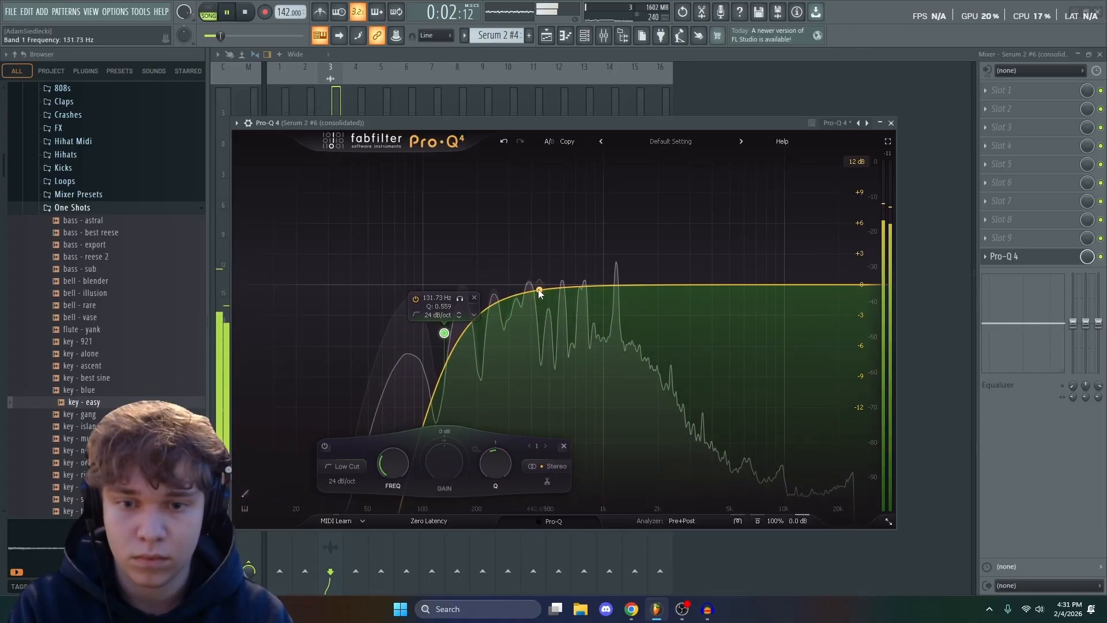
{"action": "left_click_drag", "start_coordinate": [537, 290], "coordinate": [535, 341]}
{"action": "left_click_drag", "start_coordinate": [712, 291], "coordinate": [740, 282]}
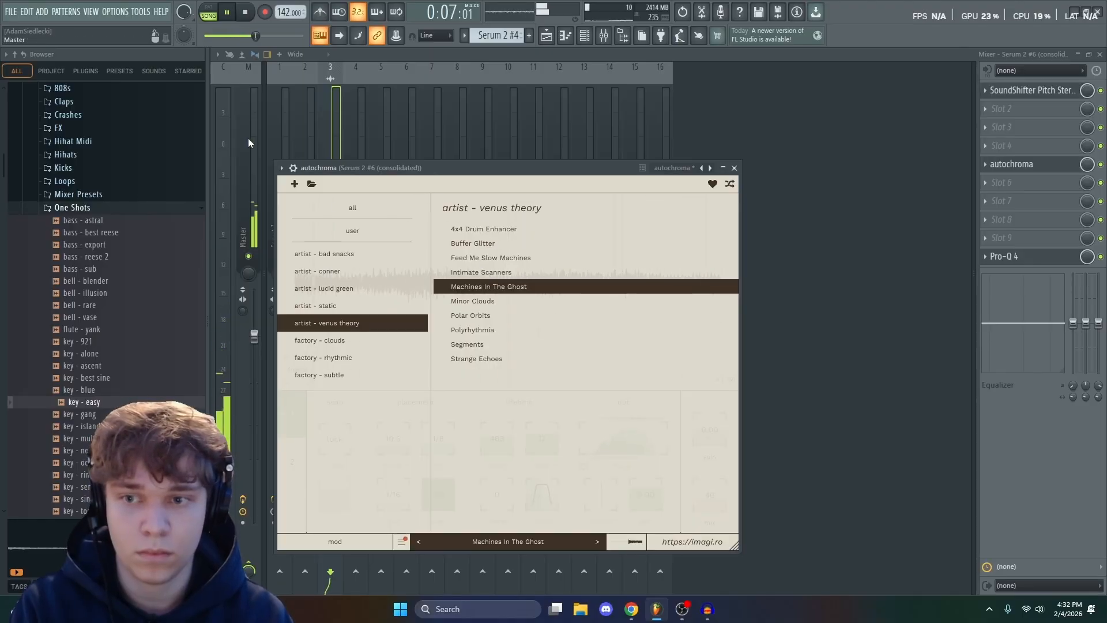
Step: Select the Master track in the mixer and open the plugin choice for its first effect slot
{"action": "left_click", "coordinate": [248, 137]}
{"action": "left_click", "coordinate": [1006, 90]}
{"action": "left_click", "coordinate": [644, 14]}
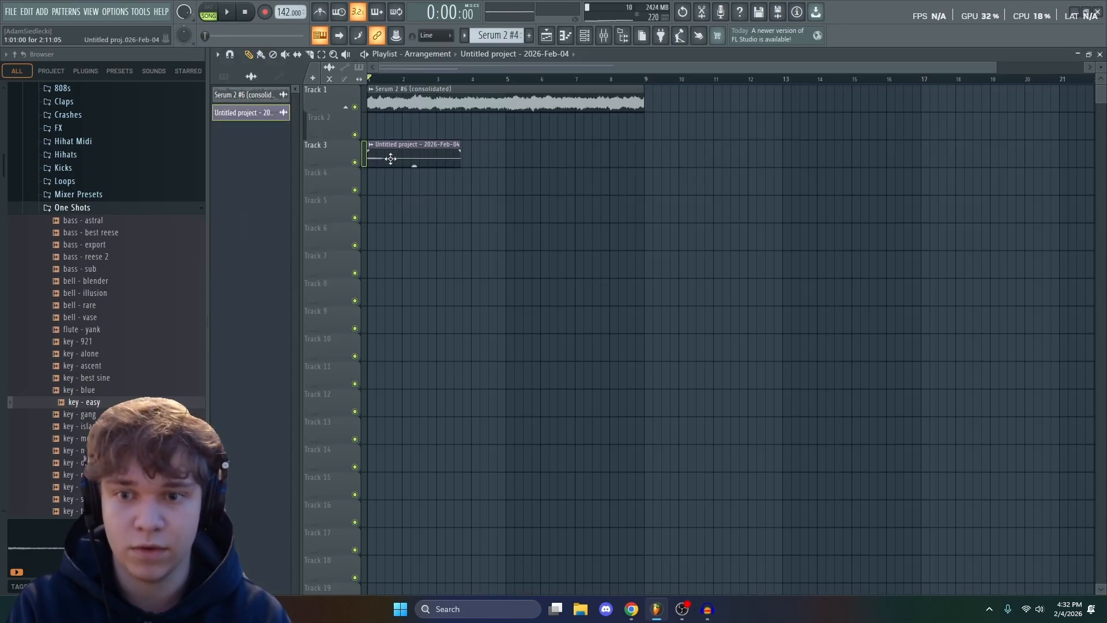
Step: Move the second piece of the recorded clip on Track 3 slightly earlier and audition its timing
{"action": "scroll", "coordinate": [391, 158], "scroll_direction": "up", "scroll_amount": 4}
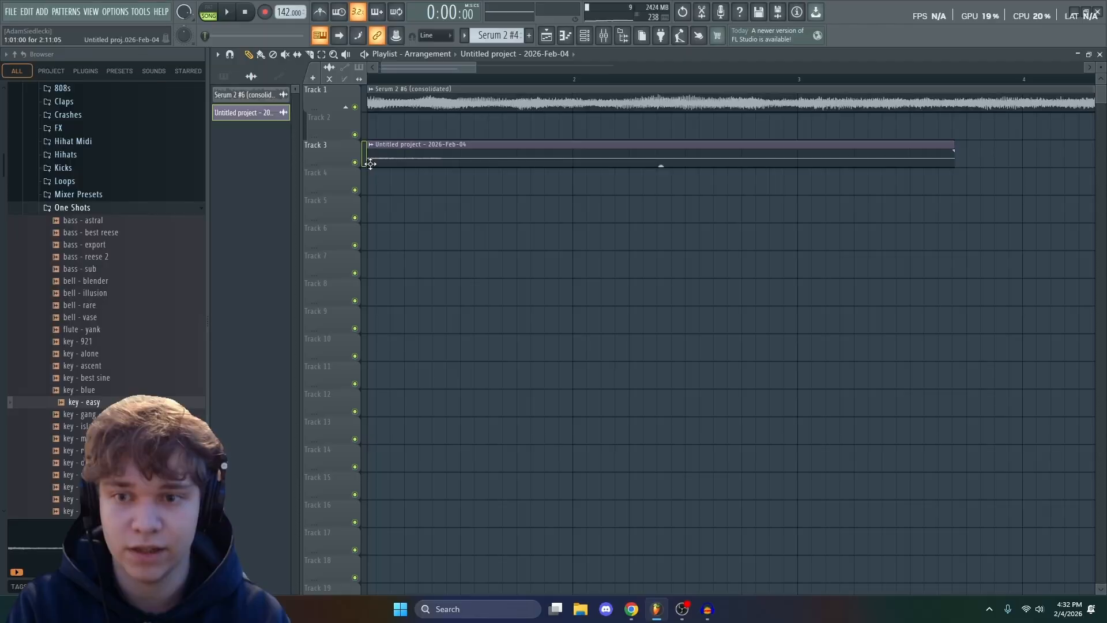
{"action": "scroll", "coordinate": [370, 161], "scroll_direction": "up", "scroll_amount": 2}
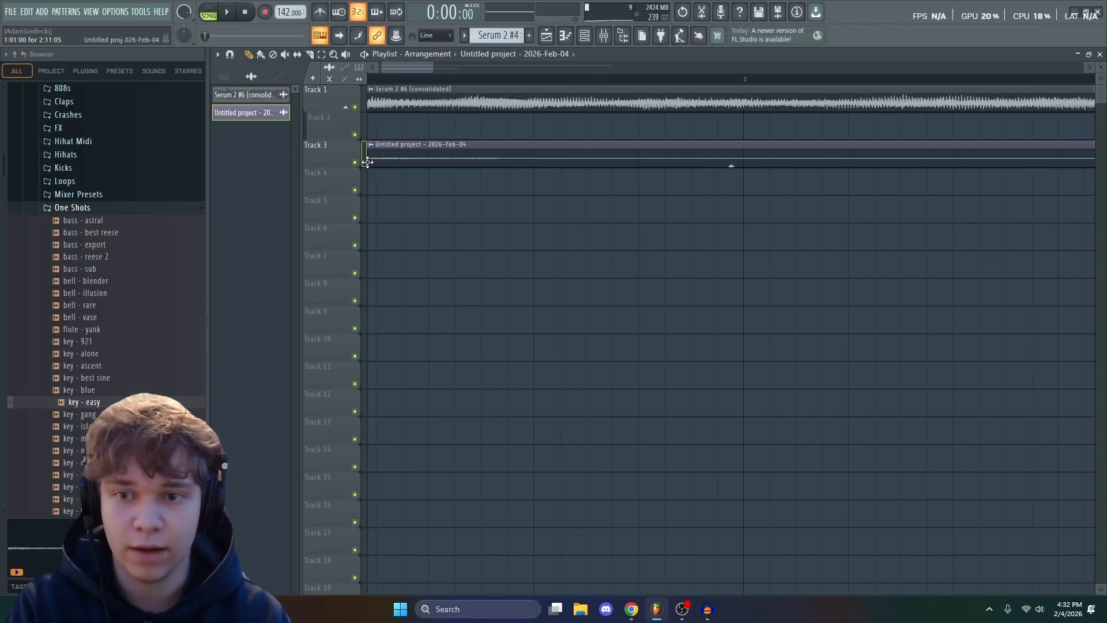
{"action": "scroll", "coordinate": [373, 188], "scroll_direction": "down", "scroll_amount": 4}
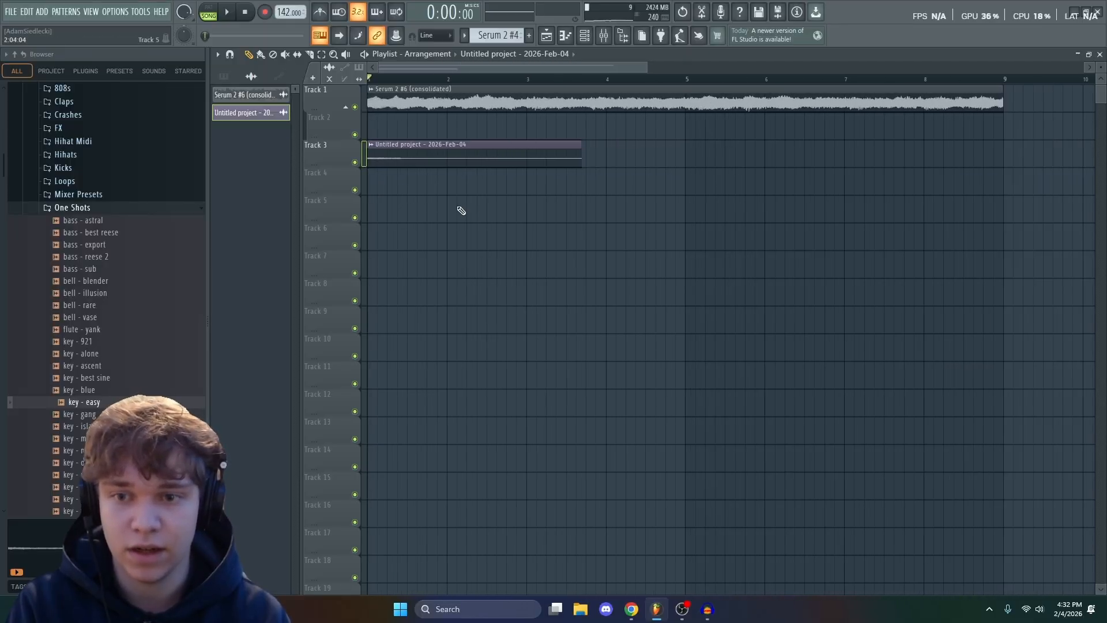
{"action": "scroll", "coordinate": [369, 160], "scroll_direction": "up", "scroll_amount": 2}
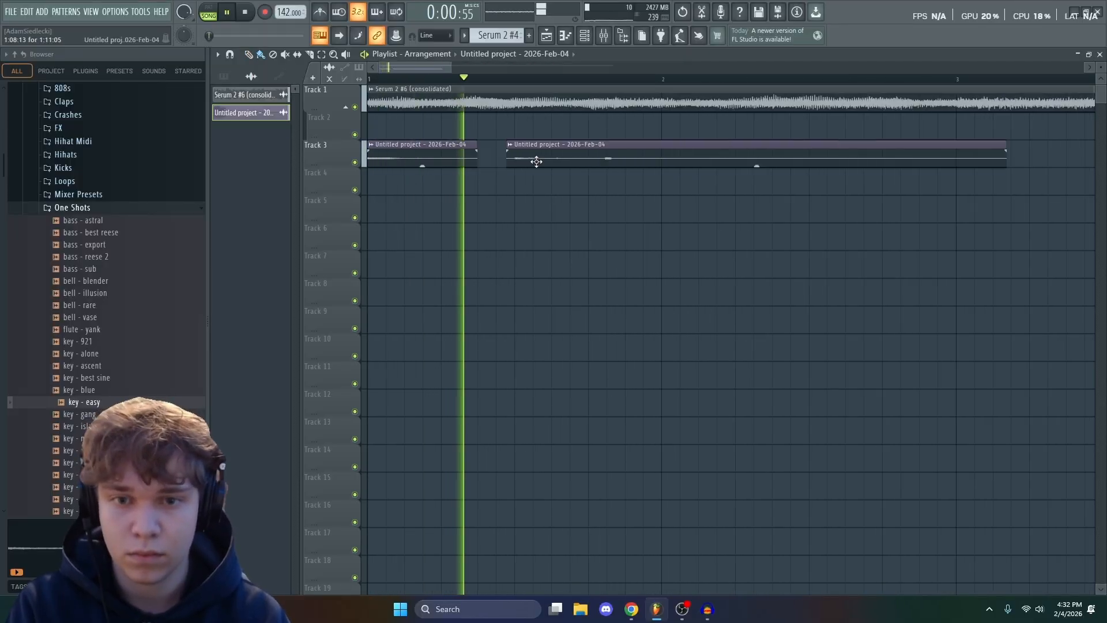
{"action": "key", "text": "space"}
{"action": "key", "text": "space"}
{"action": "left_click_drag", "start_coordinate": [536, 161], "coordinate": [503, 161]}
{"action": "key", "text": "space"}
{"action": "key", "text": "space"}
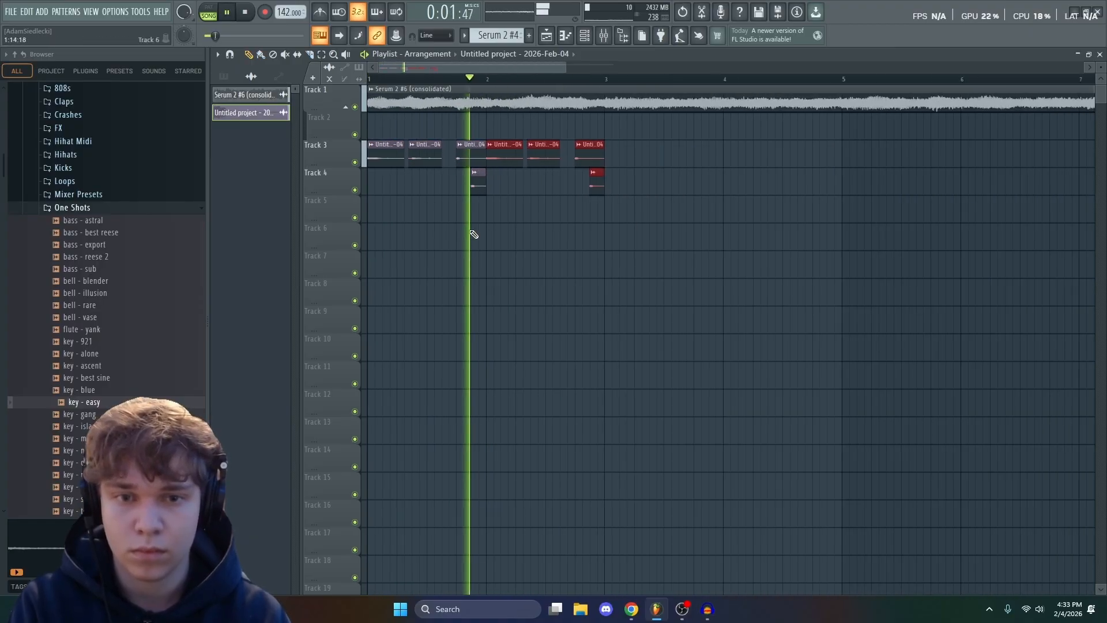
Step: Duplicate the two-bar clip pattern on Tracks 3 and 4 into bars 3 and 4, and select all the chopped clips
{"action": "scroll", "coordinate": [568, 212], "scroll_direction": "down", "scroll_amount": 3}
{"action": "left_click_drag", "start_coordinate": [547, 209], "coordinate": [374, 152]}
{"action": "key", "text": "ctrl+b"}
{"action": "left_click", "coordinate": [563, 266], "text": "ctrl"}
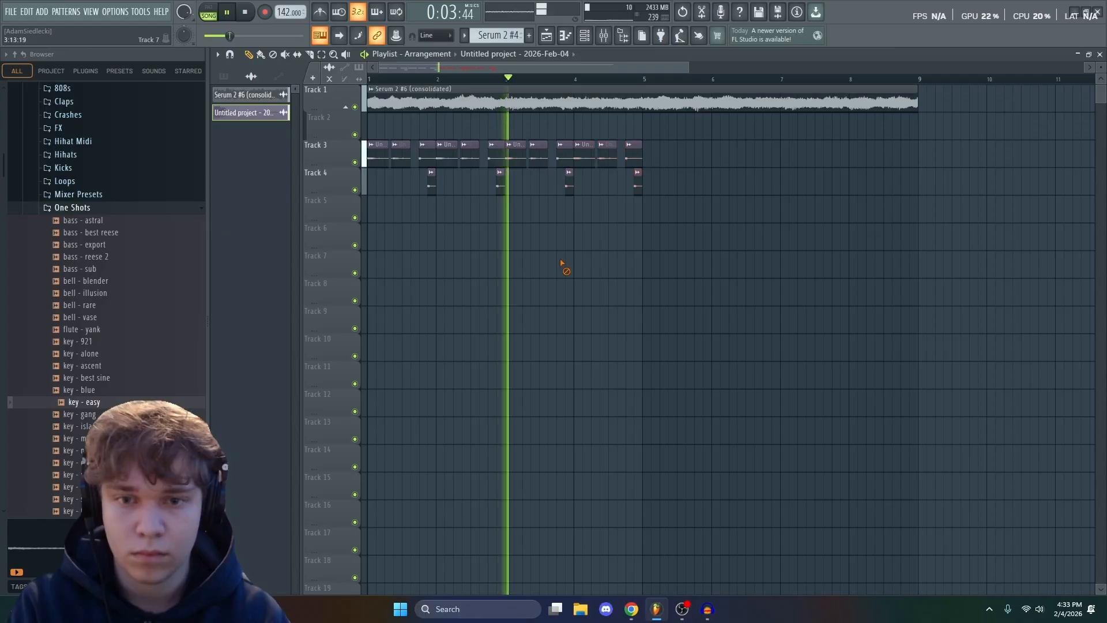
{"action": "key", "text": "ctrl+a"}
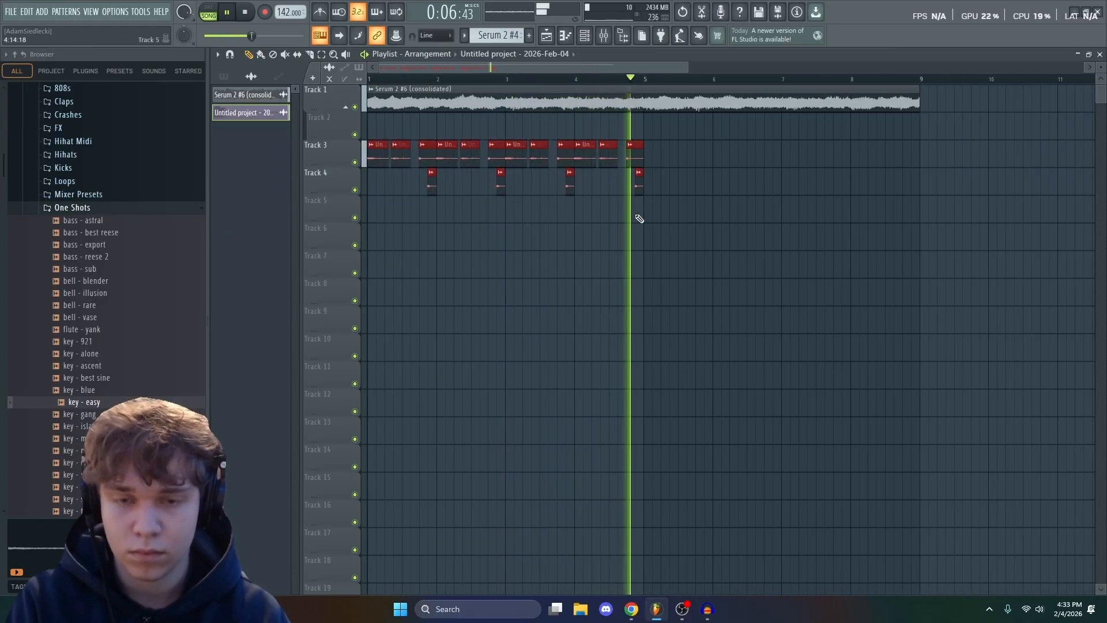
Step: Show the mixer, return to the playlist and play the arrangement
{"action": "key", "text": "F9"}
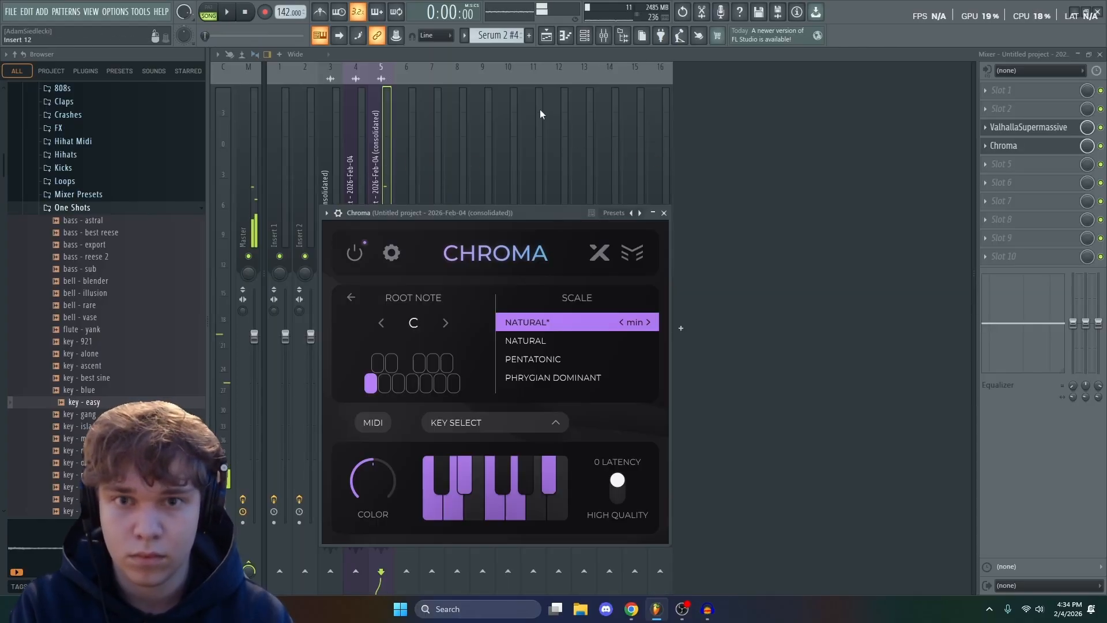
{"action": "key", "text": "F5"}
{"action": "key", "text": "space"}
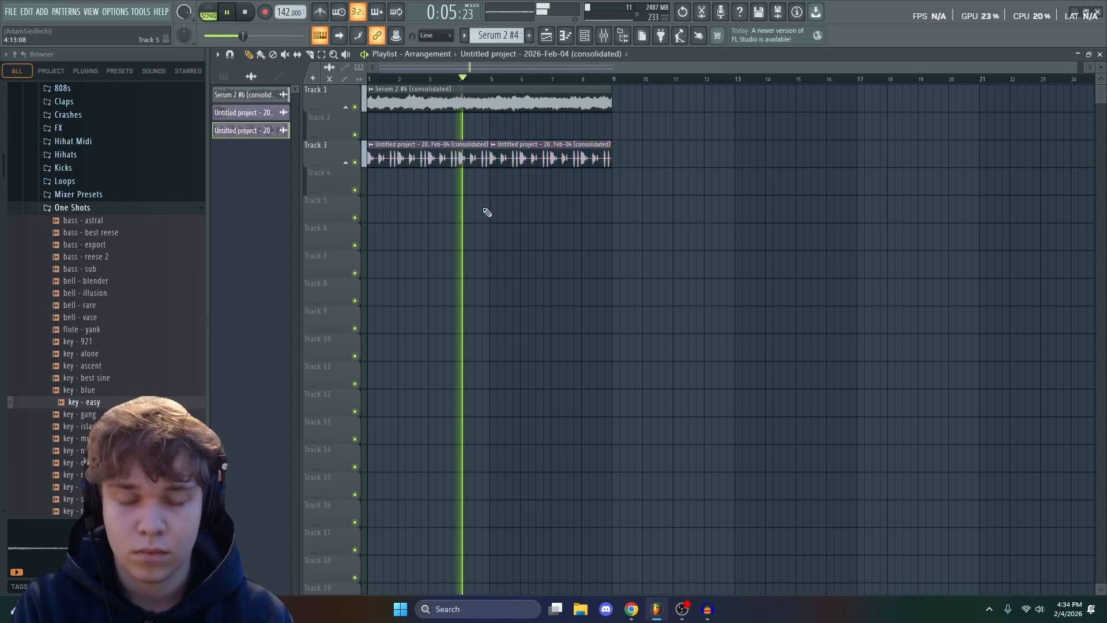
Step: Switch to a new empty pattern and stop playback
{"action": "right_click", "coordinate": [513, 199], "text": "ctrl"}
{"action": "right_click", "coordinate": [504, 37]}
{"action": "left_click", "coordinate": [588, 68]}
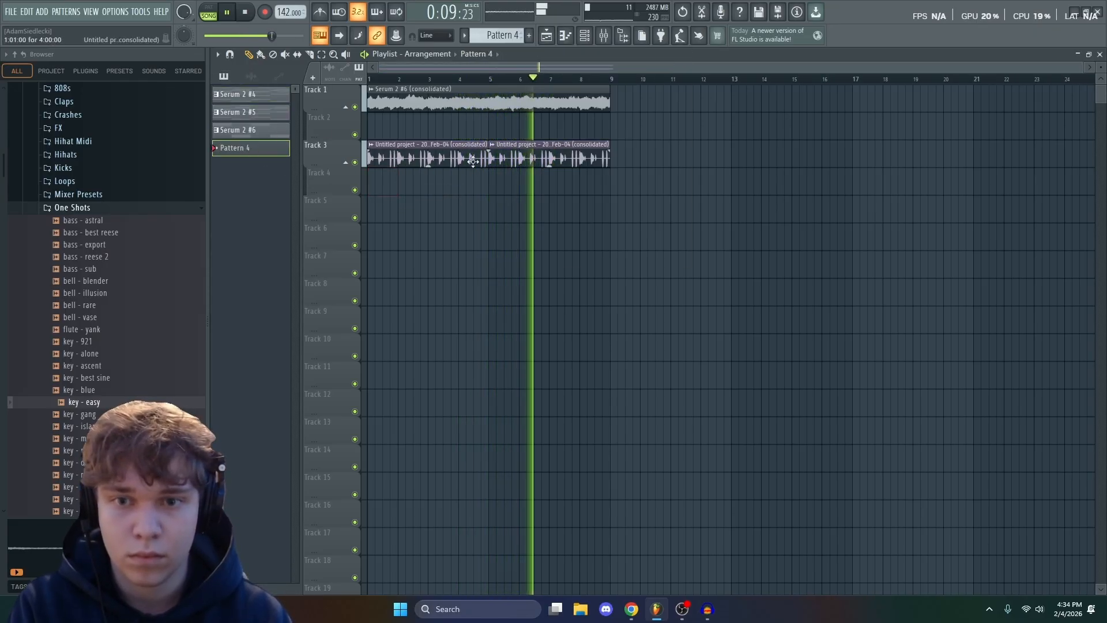
{"action": "scroll", "coordinate": [407, 123], "scroll_direction": "up", "scroll_amount": 3}
{"action": "key", "text": "space"}
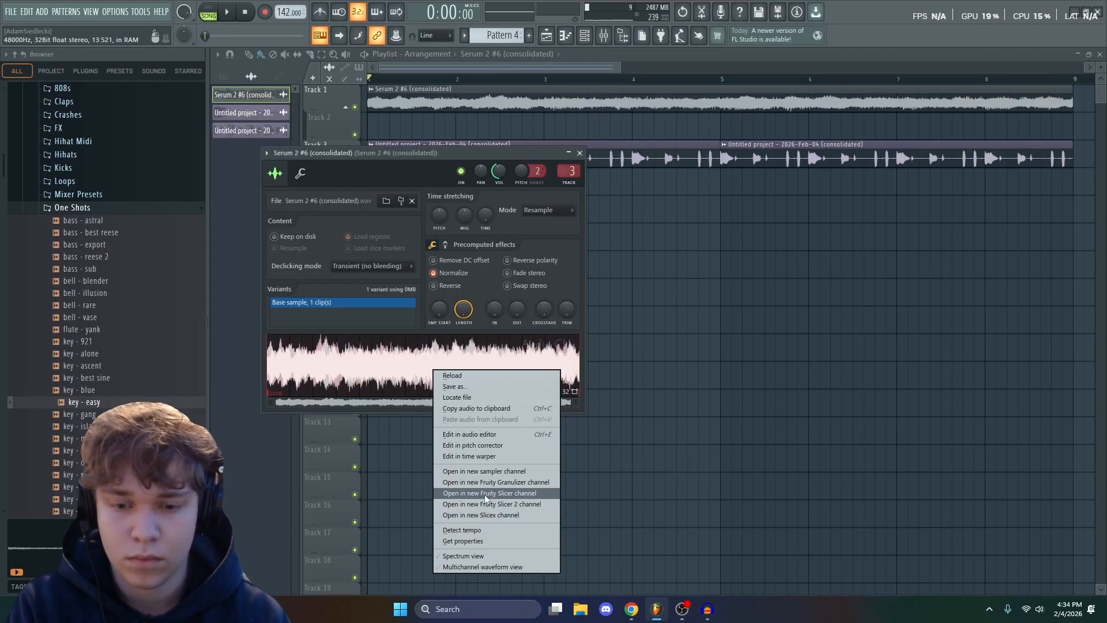
Step: Open the consolidated Serum 2 #6 sample in a new Fruity Slicer channel, lower its pitch shift to about -280 cents and audition it
{"action": "left_click", "coordinate": [485, 493]}
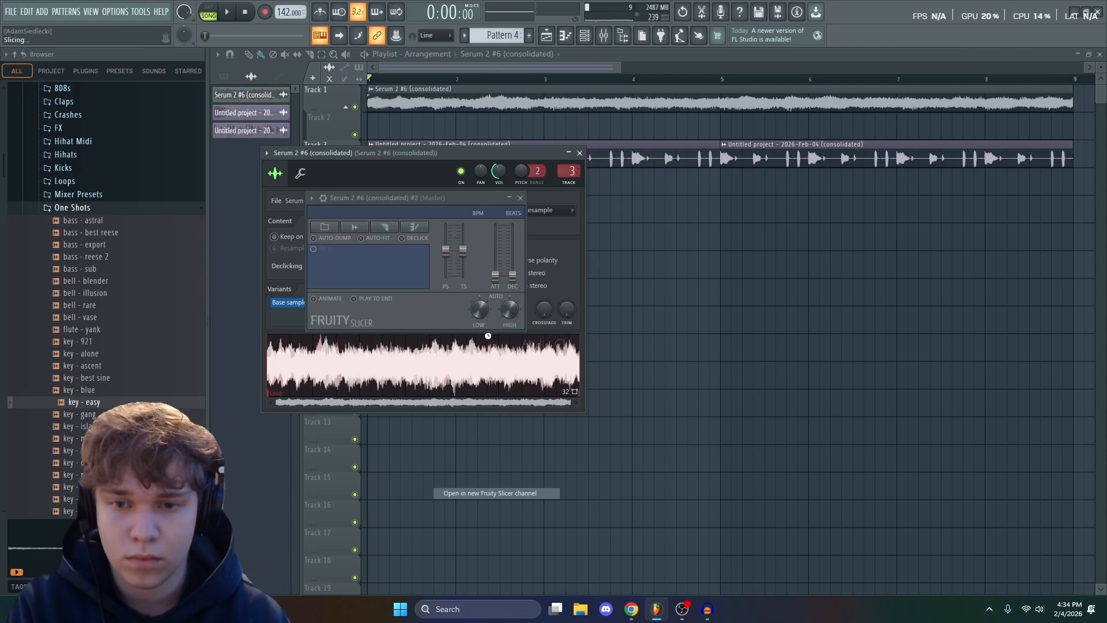
{"action": "left_click_drag", "start_coordinate": [446, 251], "coordinate": [447, 262]}
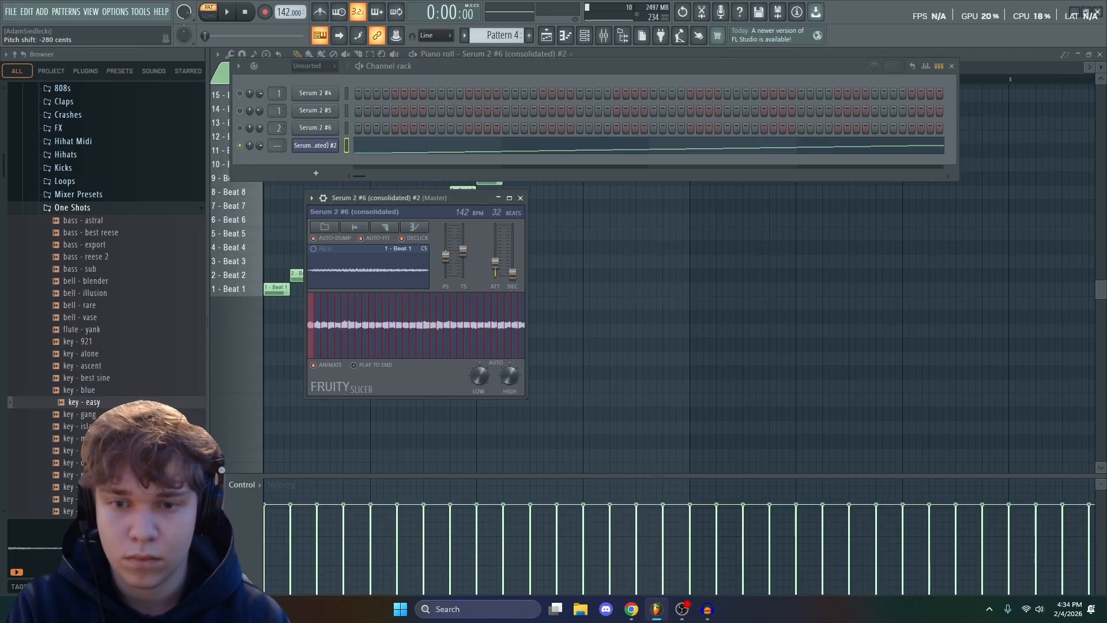
{"action": "key", "text": "space"}
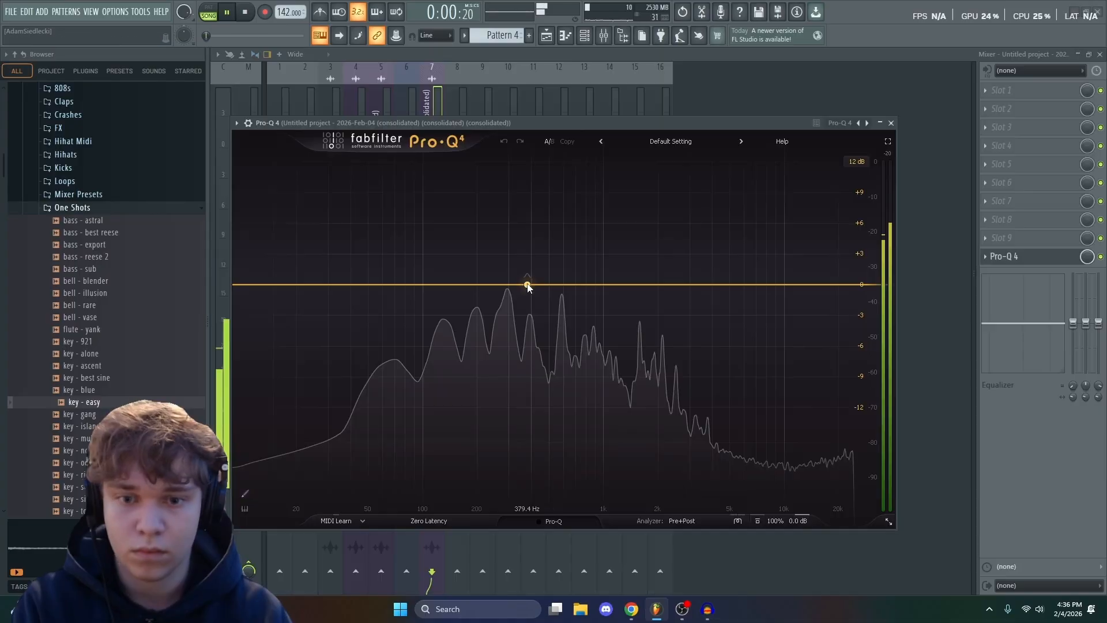
Step: In Pro-Q 4, dip the reconsolidated clip by about 5 dB near 370 Hz and add a low cut near 85 Hz
{"action": "left_click_drag", "start_coordinate": [524, 285], "coordinate": [524, 339]}
{"action": "right_click", "coordinate": [390, 289]}
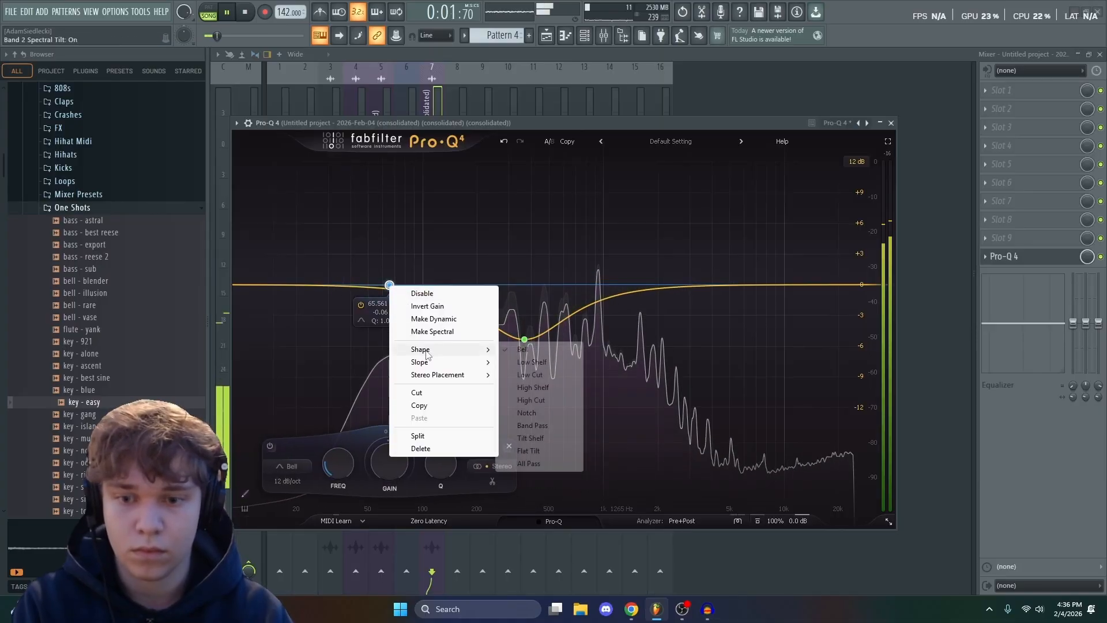
{"action": "mouse_move", "coordinate": [418, 353]}
{"action": "left_click", "coordinate": [540, 376]}
{"action": "left_click_drag", "start_coordinate": [391, 309], "coordinate": [411, 327]}
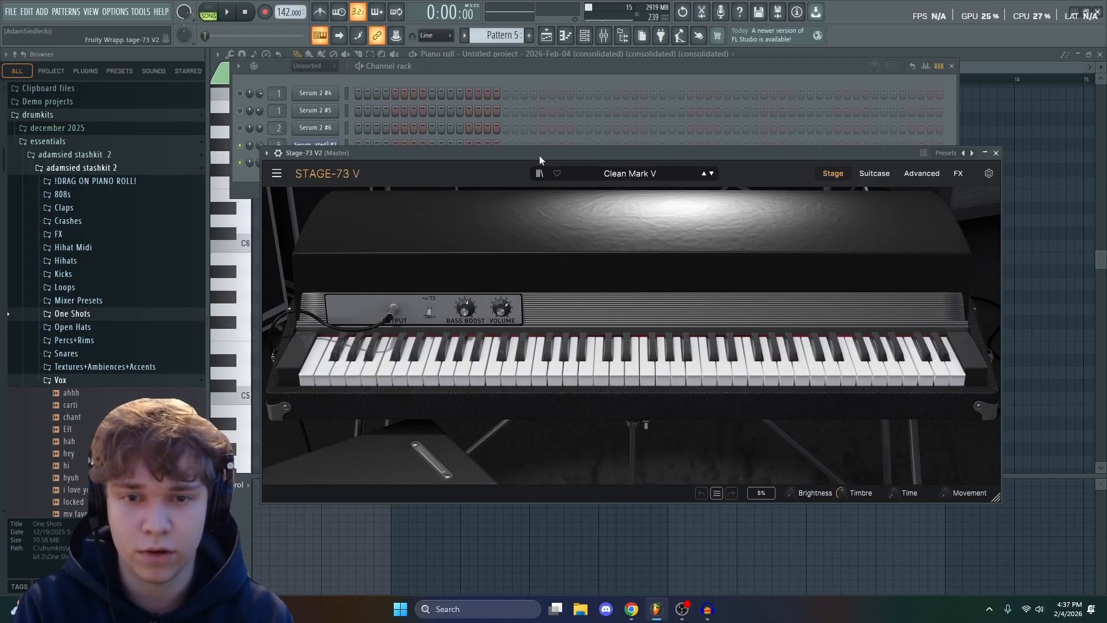
Step: Browse the Stage-73 V presets from Carnal Scream to Deep Blue and audition the sound
{"action": "left_click_drag", "start_coordinate": [539, 155], "coordinate": [513, 101]}
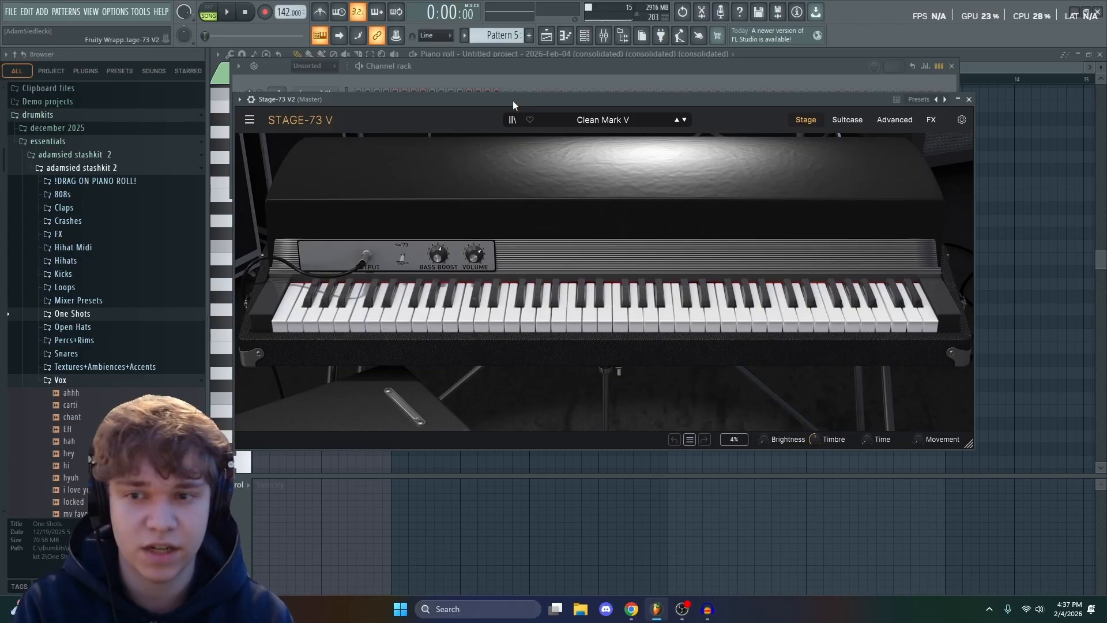
{"action": "left_click", "coordinate": [512, 119]}
{"action": "scroll", "coordinate": [459, 311], "scroll_direction": "down", "scroll_amount": 10}
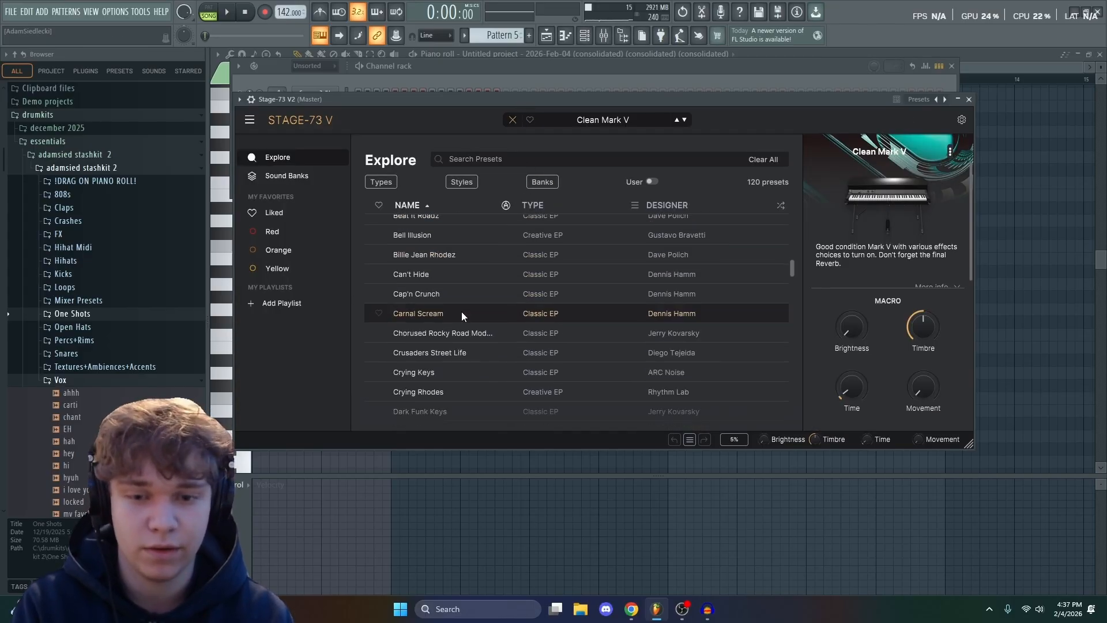
{"action": "left_click", "coordinate": [461, 313]}
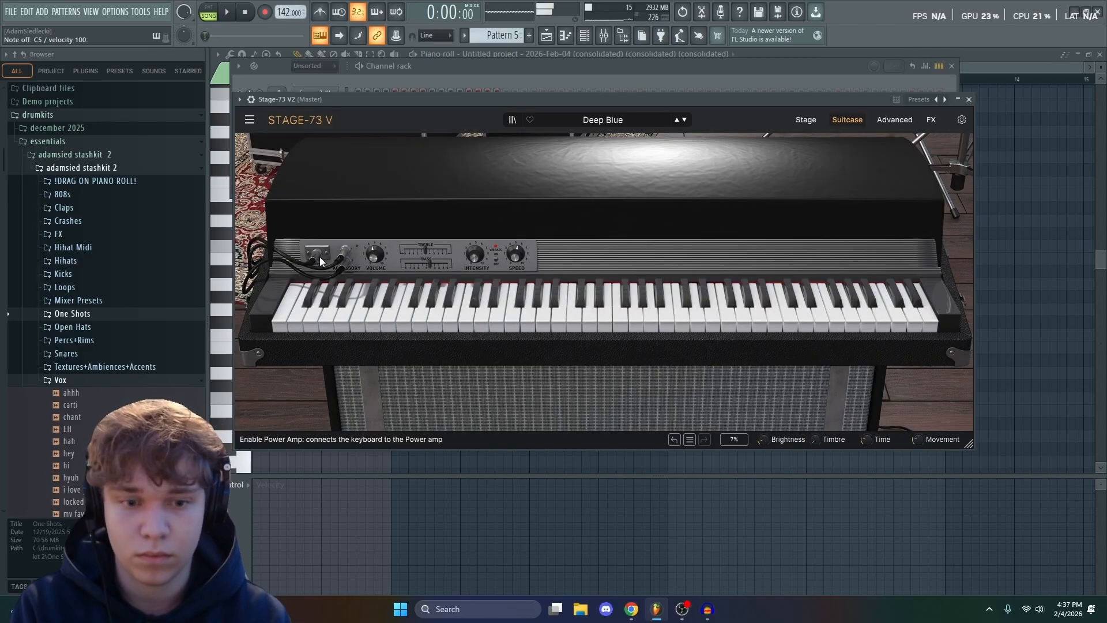
{"action": "key", "text": "z"}
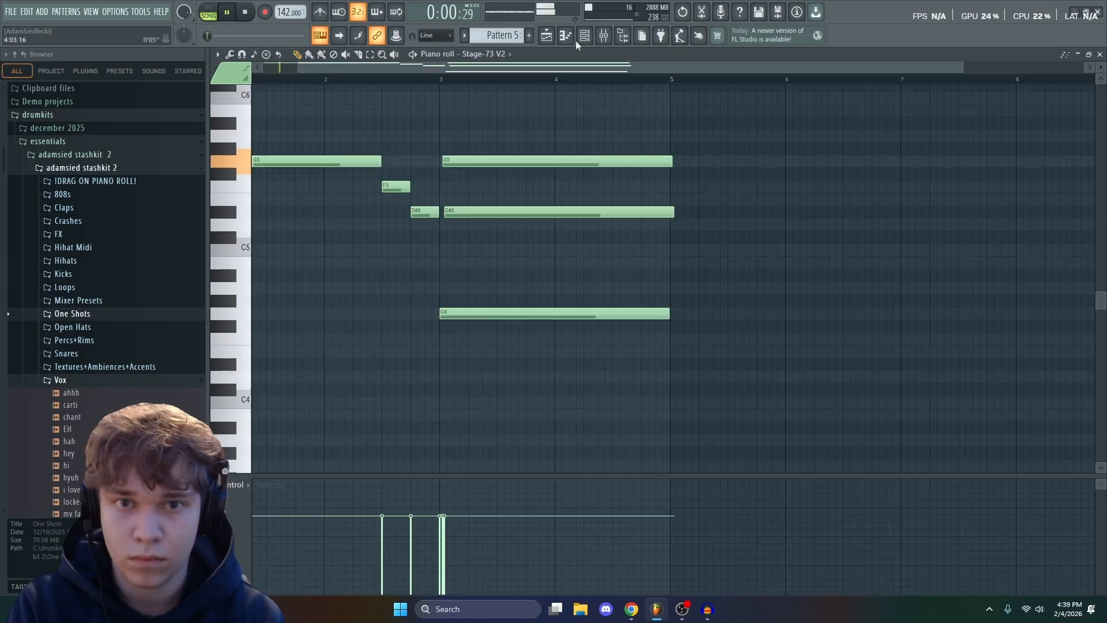
Step: Add an effect plugin found by searching for "shi" to the Stage-73 V mixer track
{"action": "left_click", "coordinate": [584, 36]}
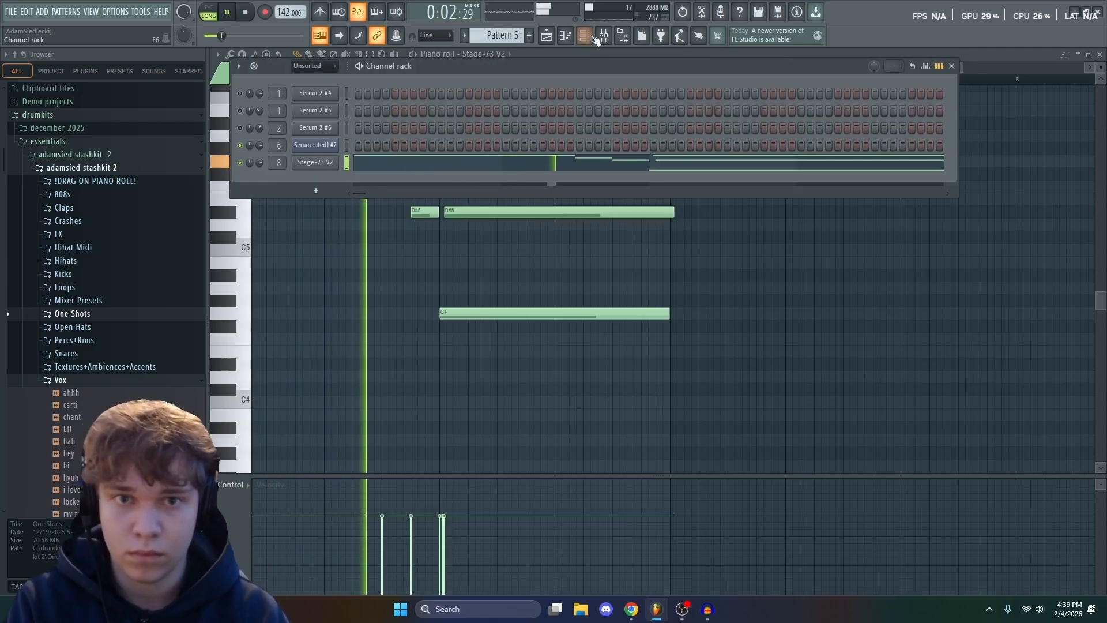
{"action": "key", "text": "F9"}
{"action": "left_click", "coordinate": [1016, 128]}
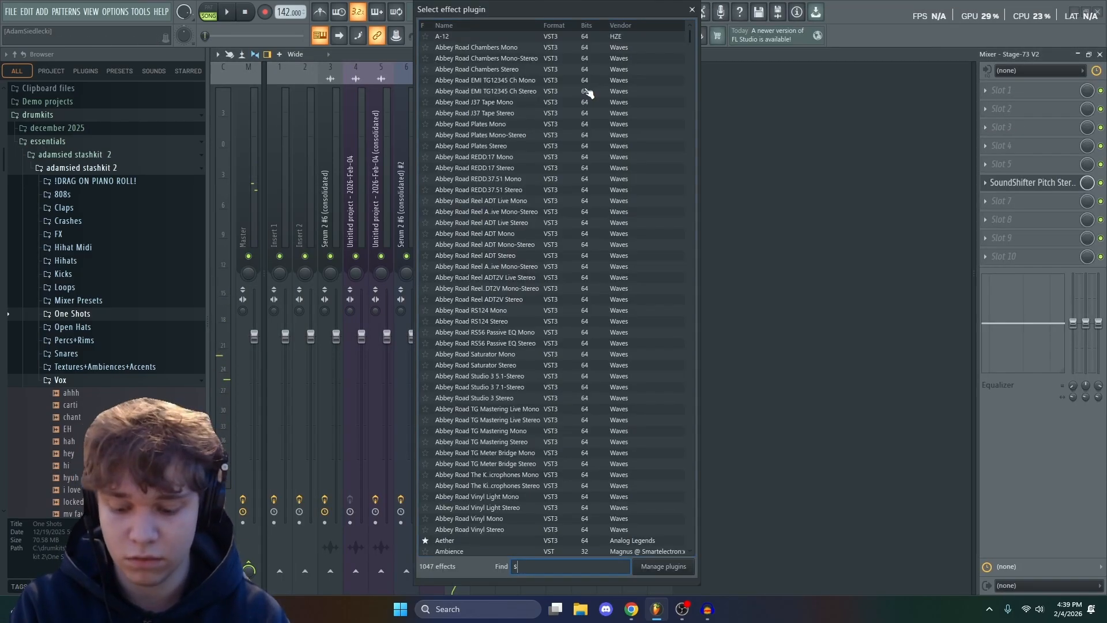
{"action": "type", "text": "shi"}
{"action": "double_click", "coordinate": [481, 179]}
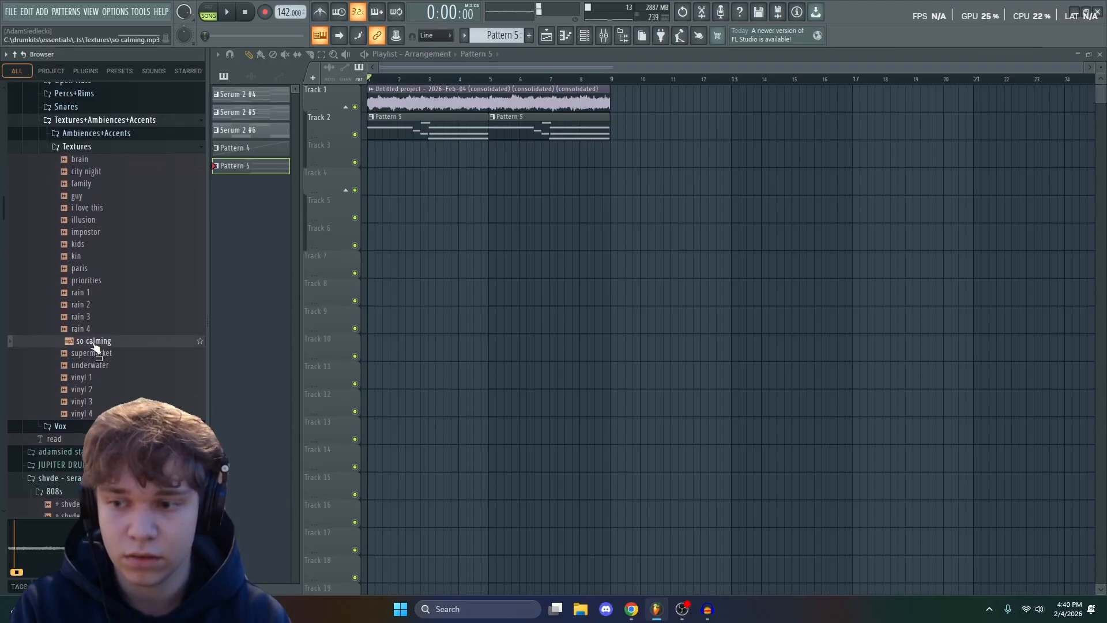
Step: Place the "so calming" texture at the start of Track 3 in the playlist
{"action": "left_click_drag", "start_coordinate": [95, 347], "coordinate": [404, 157]}
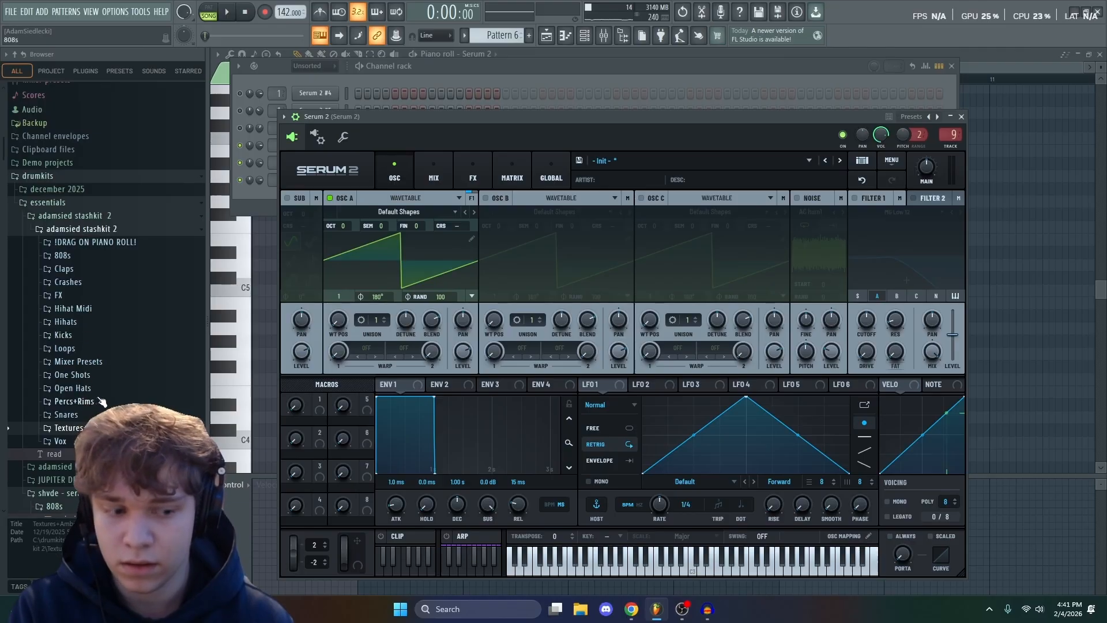
Step: Audition the long C5 note in the new Serum 2 piano roll and stop playback
{"action": "key", "text": "space"}
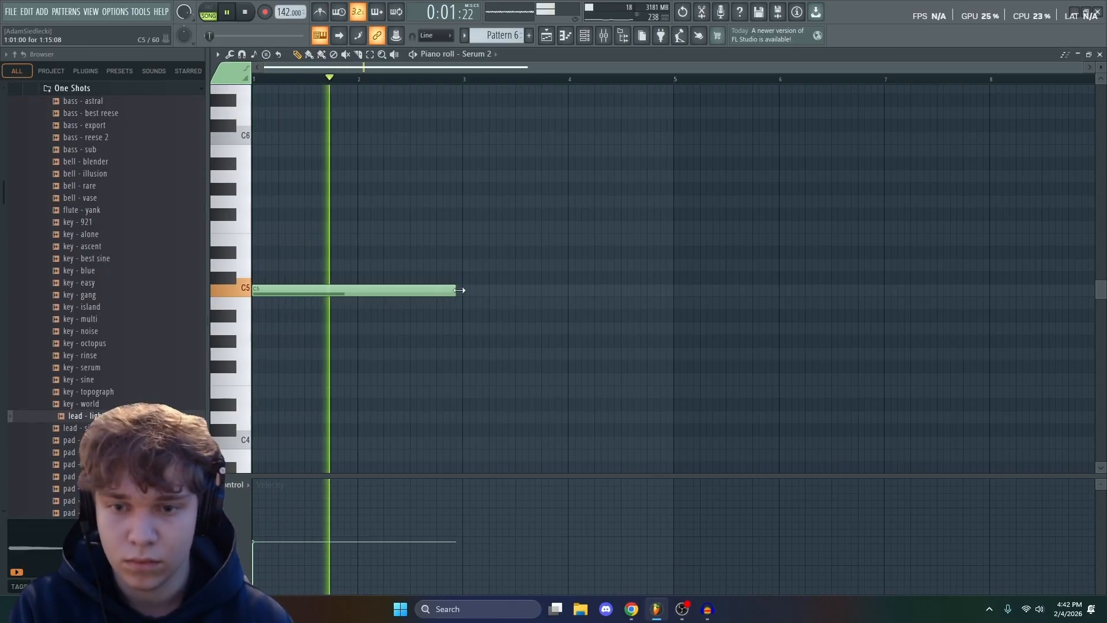
{"action": "key", "text": "space"}
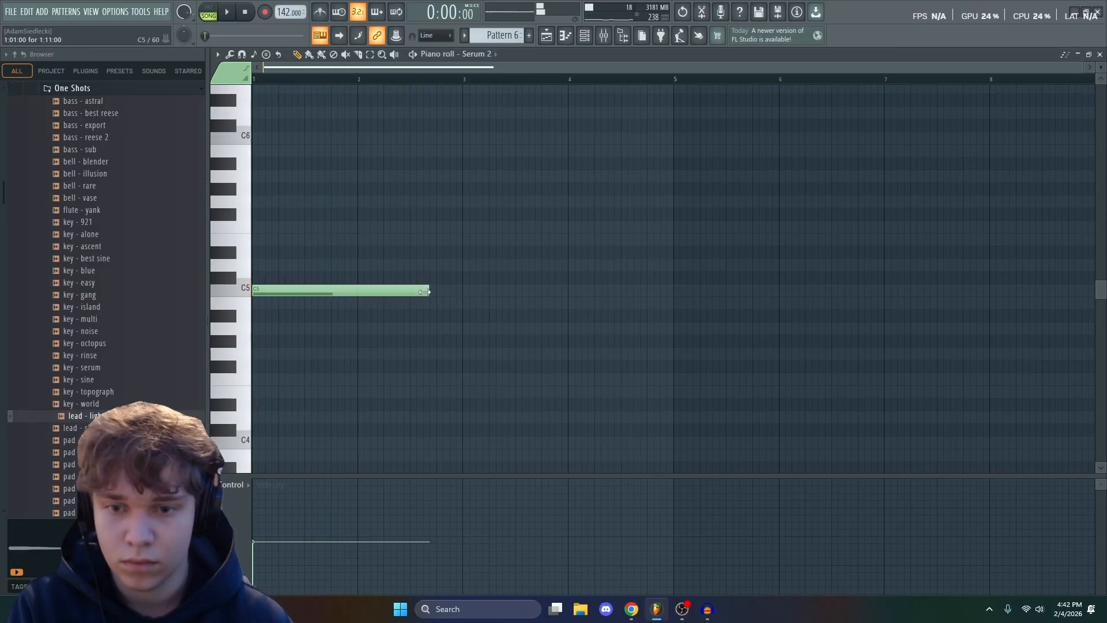
Step: Shorten the C5 note in the Serum 2 piano roll to about one bar and audition it
{"action": "left_click_drag", "start_coordinate": [425, 291], "coordinate": [353, 291]}
{"action": "key", "text": "space"}
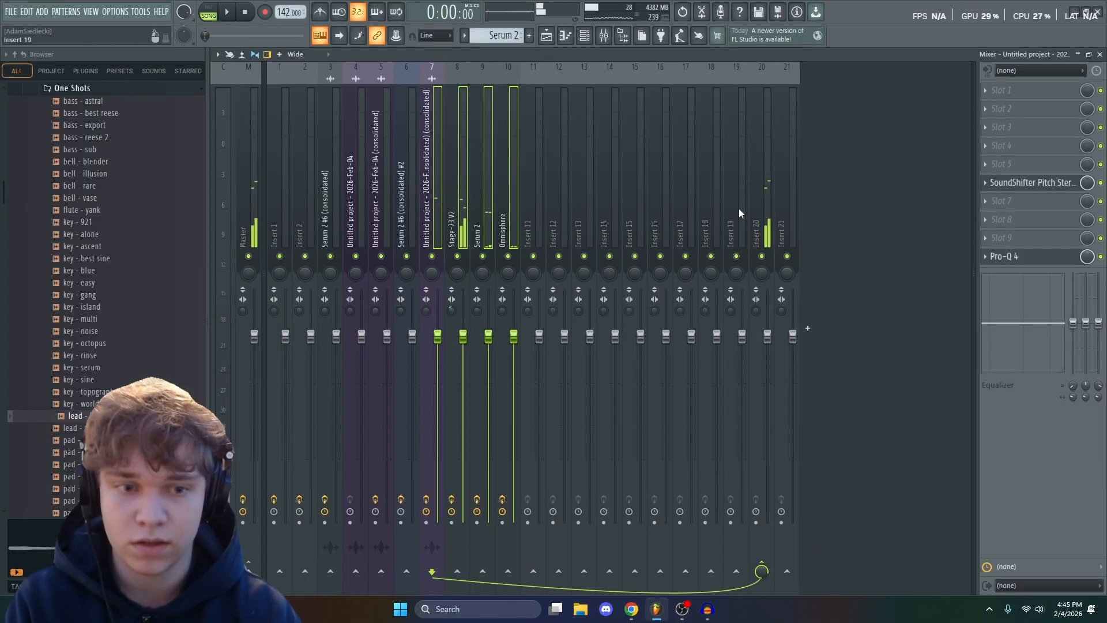
Step: Add the Pro-Q 4 equalizer to the last effect slot of mixer Insert 20
{"action": "left_click", "coordinate": [767, 198]}
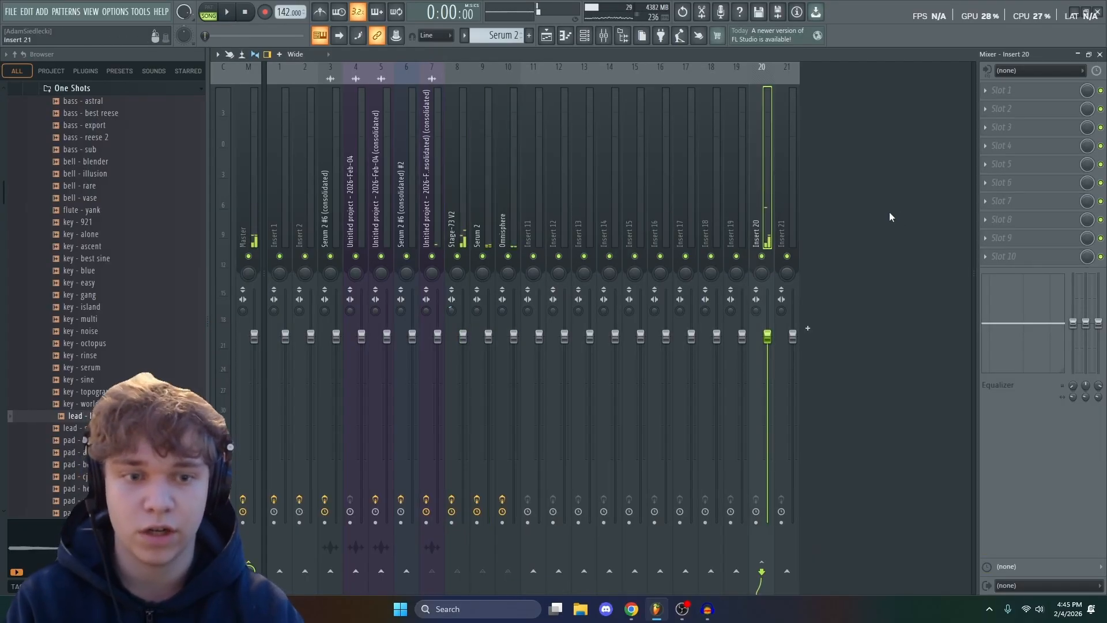
{"action": "left_click", "coordinate": [1041, 260]}
{"action": "type", "text": "pro-qw"}
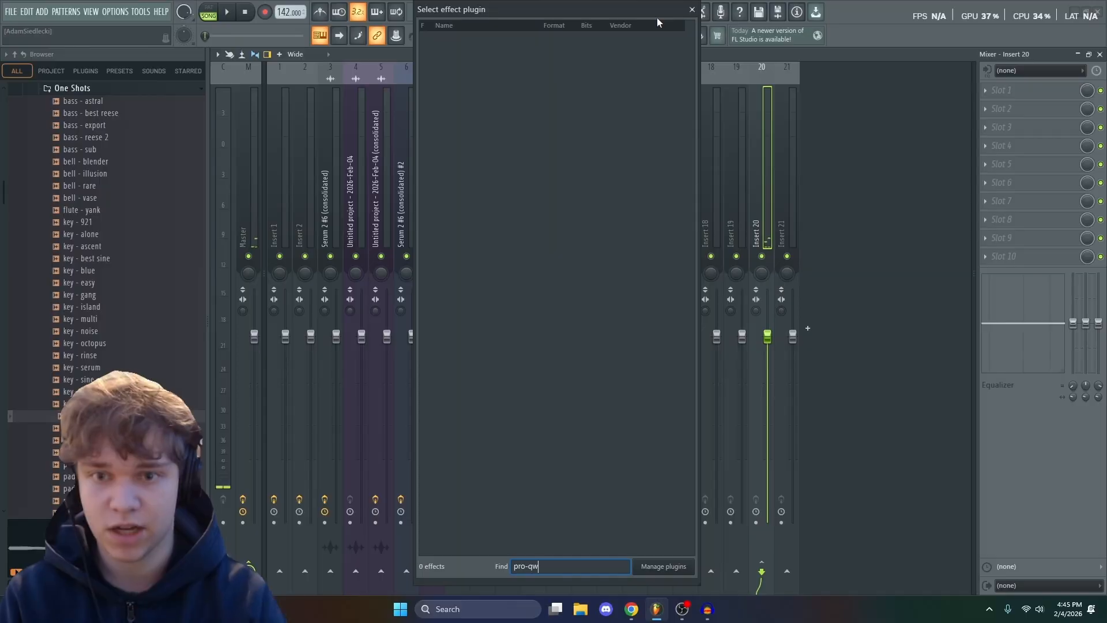
{"action": "key", "text": "BackSpace"}
{"action": "key", "text": "Return"}
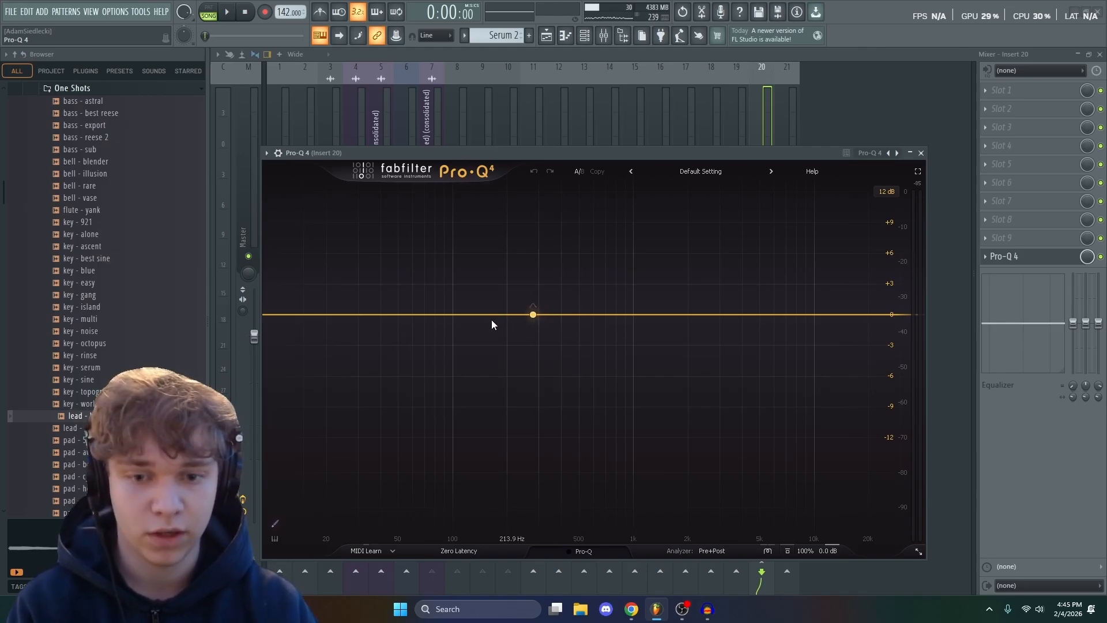
Step: Set up a 30 dB/oct low cut in Pro-Q 4, raise its frequency during playback, and dip the low mids with a second band
{"action": "right_click", "coordinate": [438, 316]}
{"action": "mouse_move", "coordinate": [468, 380]}
{"action": "left_click", "coordinate": [570, 405]}
{"action": "scroll", "coordinate": [438, 316], "scroll_direction": "up", "scroll_amount": 3}
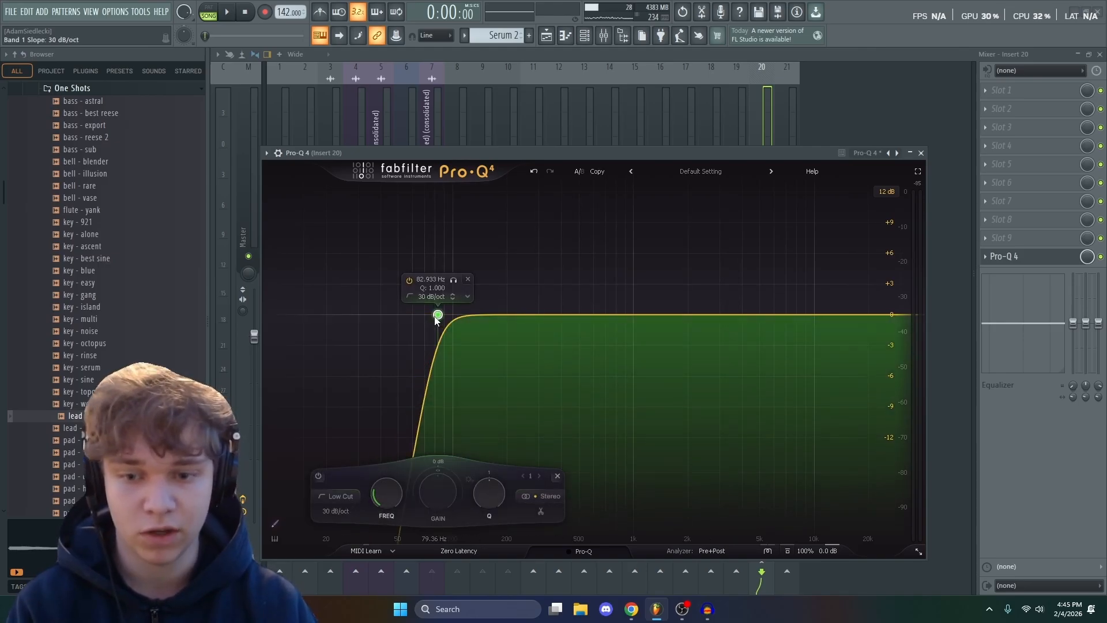
{"action": "key", "text": "space"}
{"action": "left_click_drag", "start_coordinate": [438, 316], "coordinate": [483, 320]}
{"action": "left_click_drag", "start_coordinate": [557, 316], "coordinate": [563, 353]}
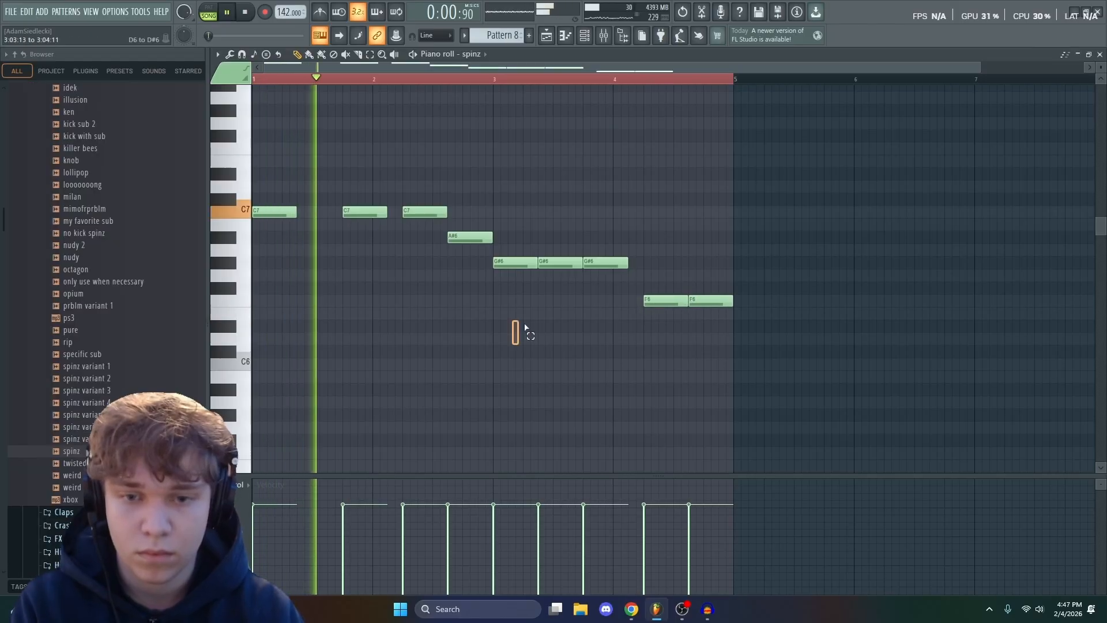
Step: Raise the three G#6 and two F6 notes in the spinz piano roll by one octave
{"action": "key", "text": "ctrl+Up"}
{"action": "left_click", "coordinate": [650, 344], "text": "ctrl"}
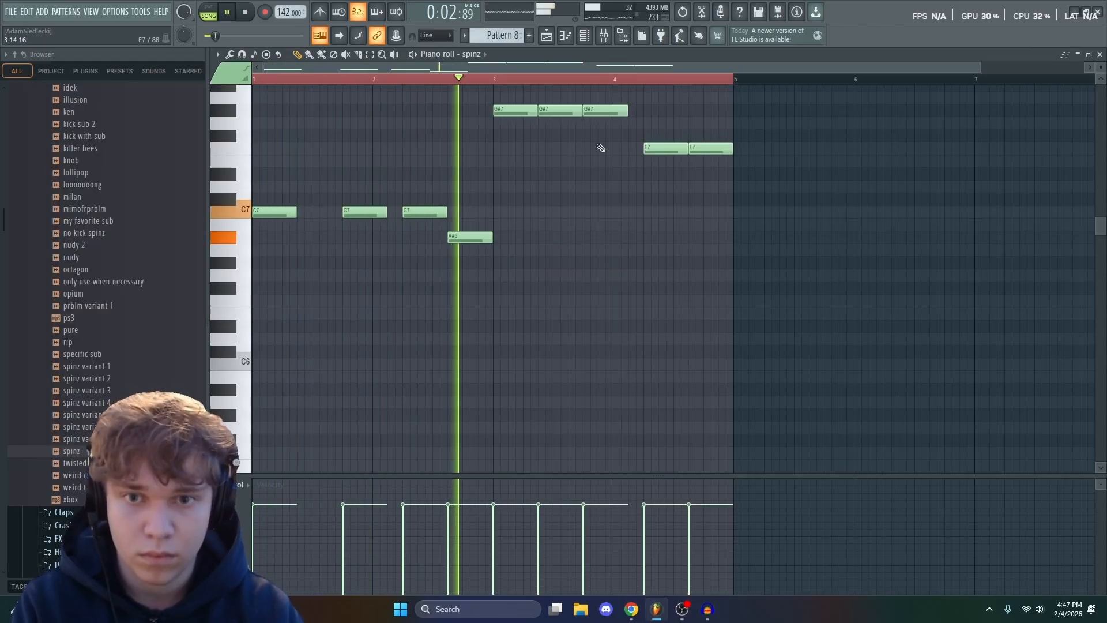
{"action": "key", "text": "F6"}
{"action": "right_click", "coordinate": [337, 212]}
{"action": "left_click", "coordinate": [385, 299]}
{"action": "key", "text": "F6"}
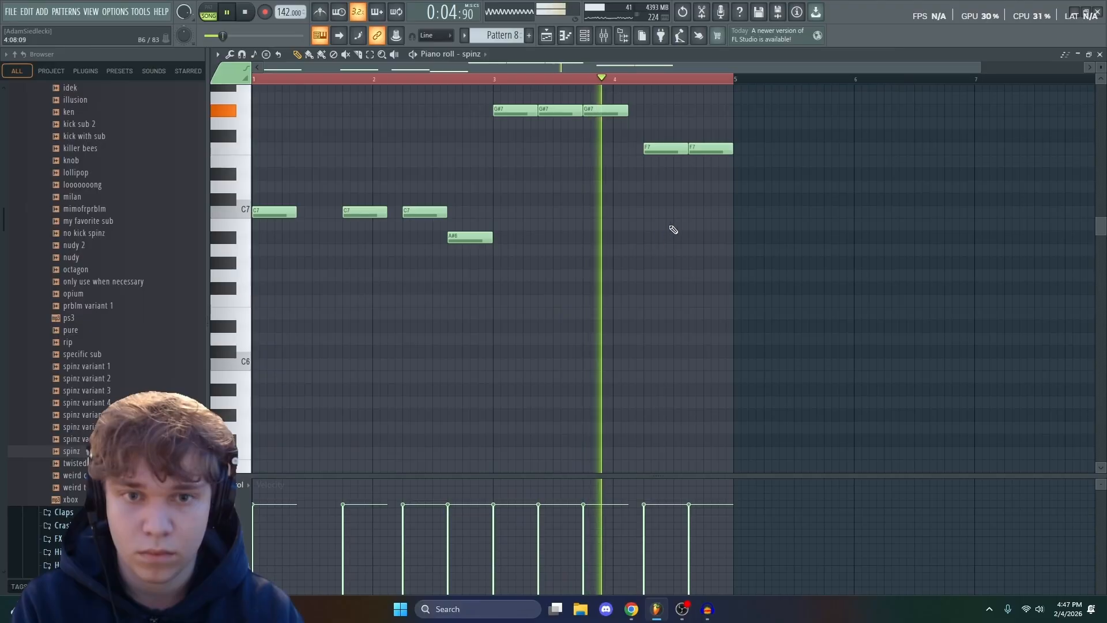
Step: Transpose the whole spinz note line down two octaves and check the channel's sampler settings during playback
{"action": "key", "text": "ctrl+Down"}
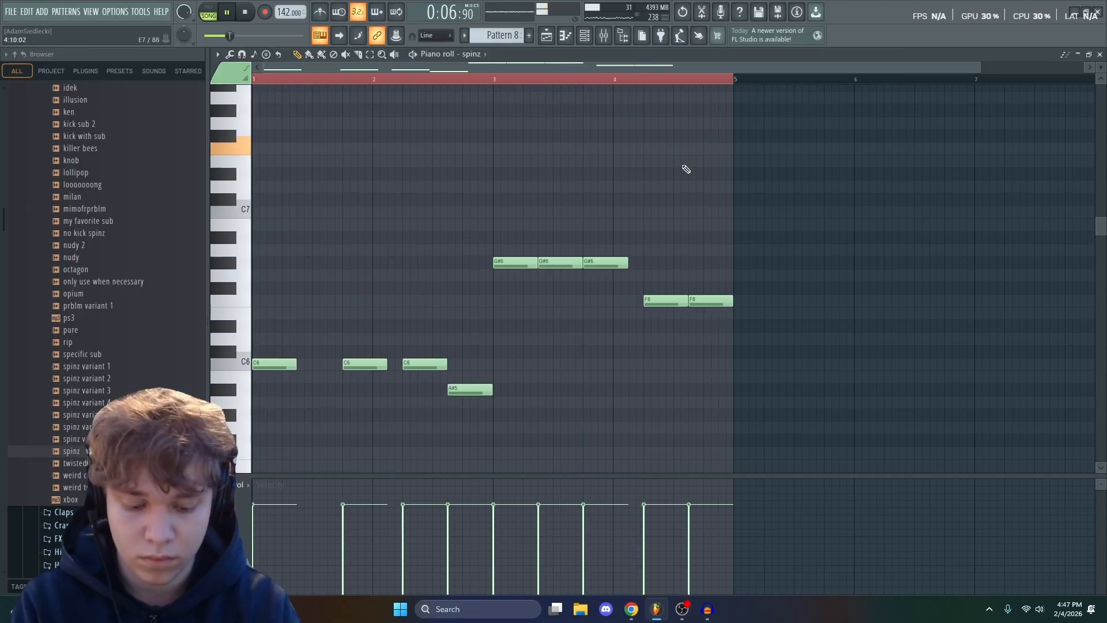
{"action": "key", "text": "ctrl+Down"}
{"action": "left_click", "coordinate": [585, 36]}
{"action": "left_click", "coordinate": [314, 214]}
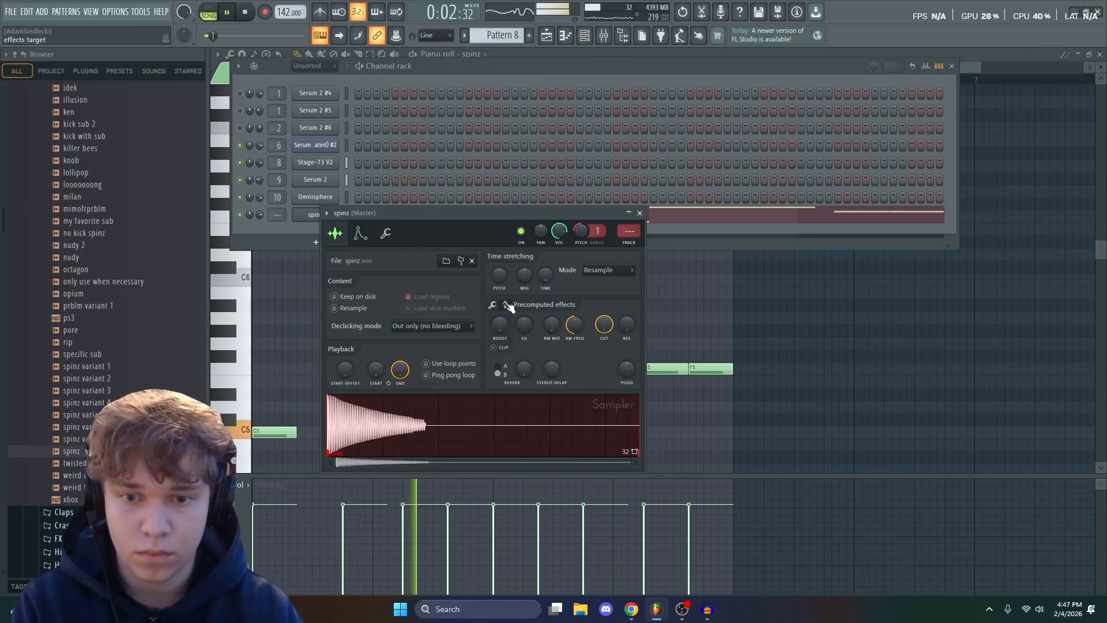
{"action": "key", "text": "space"}
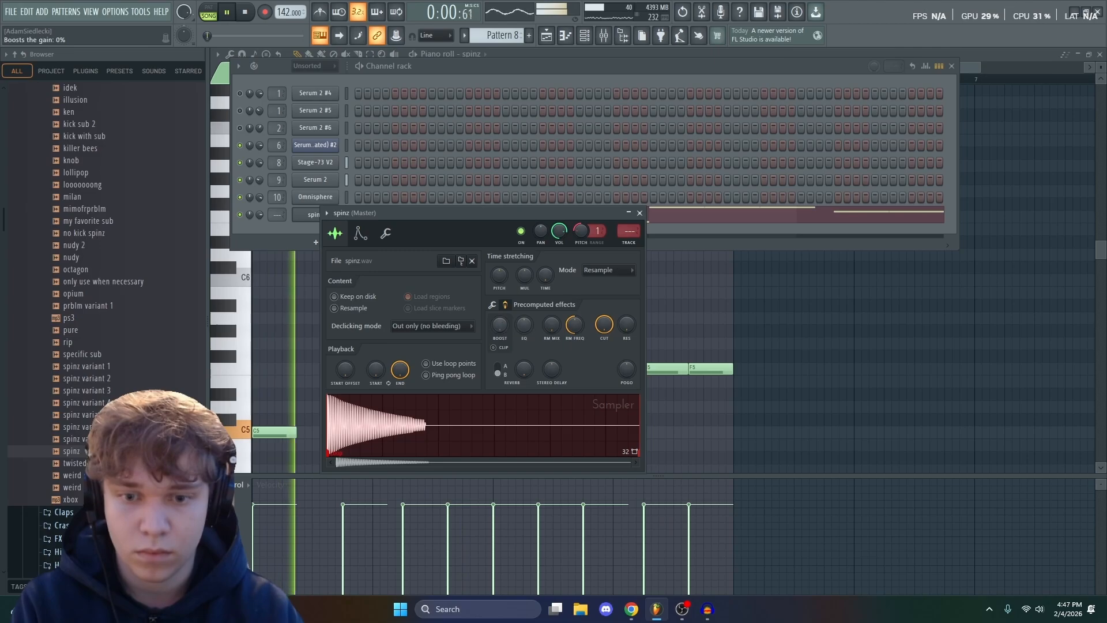
{"action": "left_click", "coordinate": [639, 213]}
Step: Close the 808s folder of adamsied stashkit 2 and open its Hihats folder
{"action": "scroll", "coordinate": [143, 291], "scroll_direction": "up", "scroll_amount": 10}
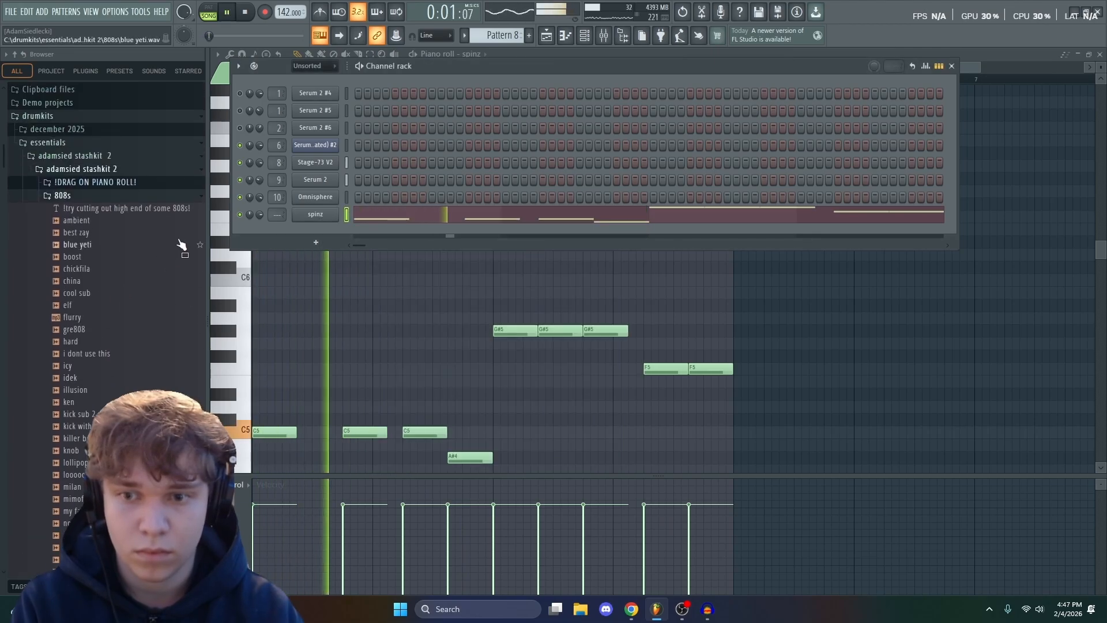
{"action": "left_click", "coordinate": [87, 196]}
{"action": "left_click", "coordinate": [78, 263]}
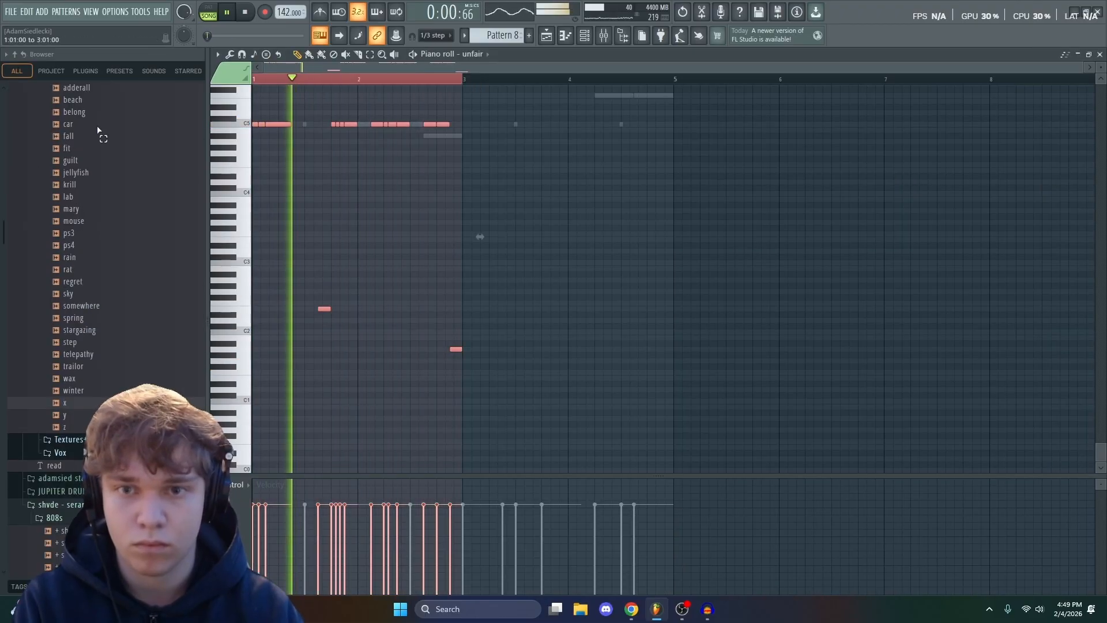
Step: Show the channel rack, browse to the kit's Claps folder, and reopen the piano roll of the unfair channel
{"action": "left_click", "coordinate": [585, 36]}
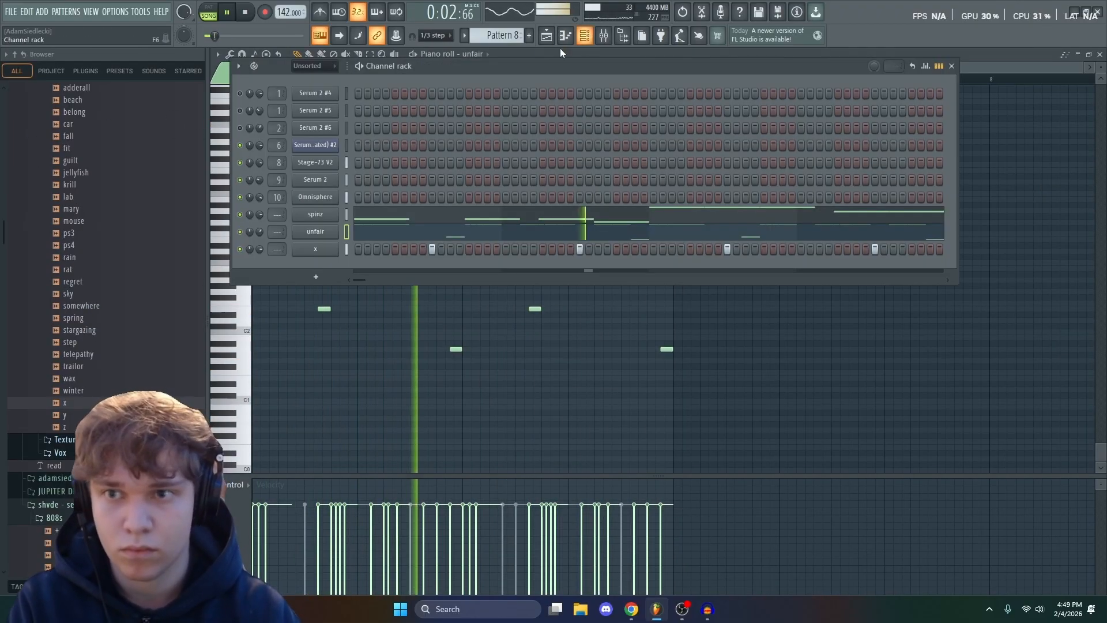
{"action": "scroll", "coordinate": [76, 243], "scroll_direction": "up", "scroll_amount": 5}
{"action": "left_click", "coordinate": [70, 268]}
{"action": "left_click", "coordinate": [63, 123]}
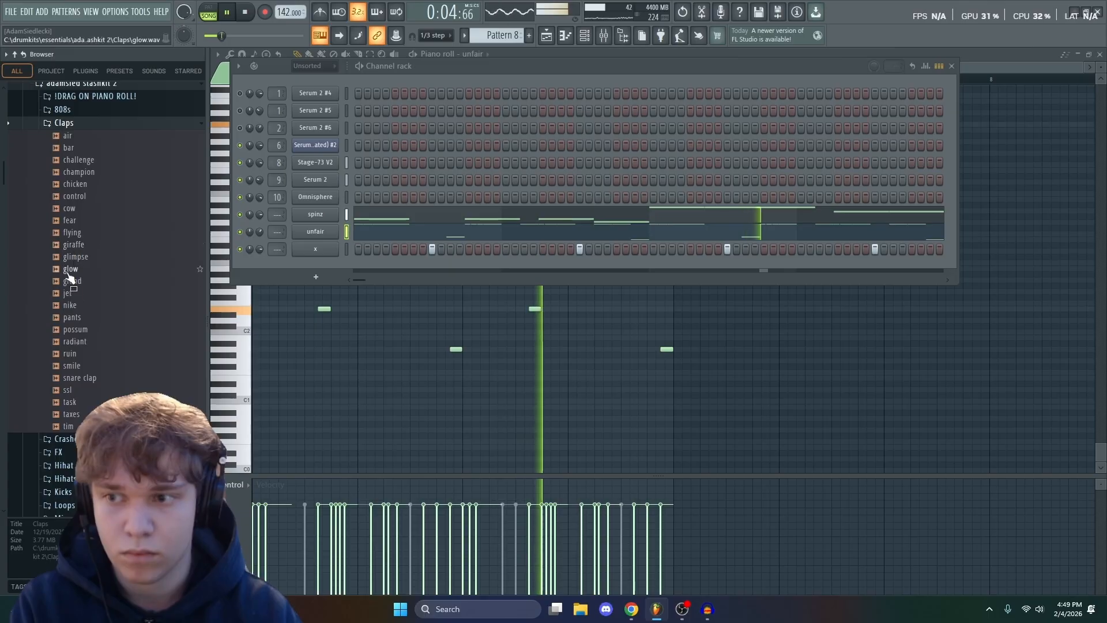
{"action": "left_click", "coordinate": [436, 232]}
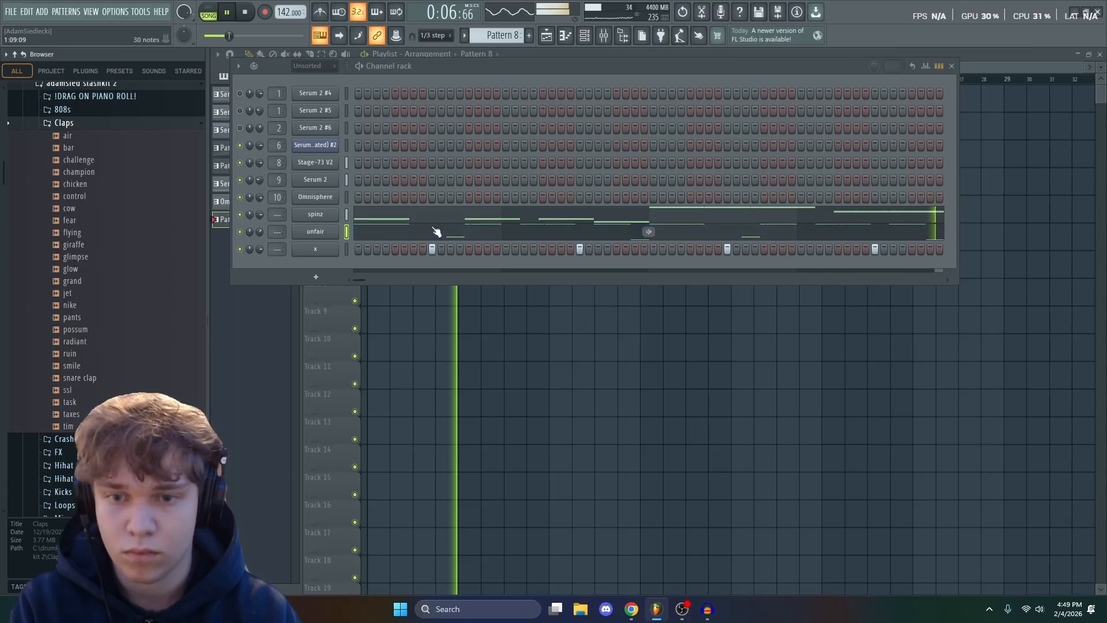
{"action": "left_click", "coordinate": [436, 232]}
Step: Audition the filthy and goated sounds from the Percs+Rims folder and add filthy to the Pattern 8 channels
{"action": "left_click", "coordinate": [80, 269]}
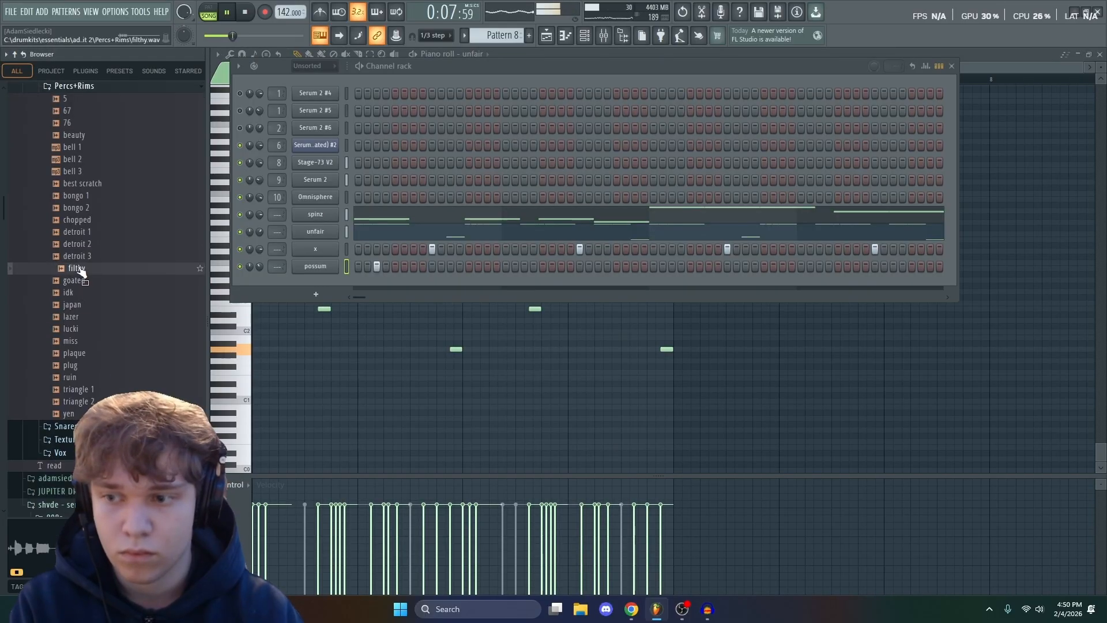
{"action": "left_click", "coordinate": [75, 282]}
{"action": "left_click", "coordinate": [76, 269]}
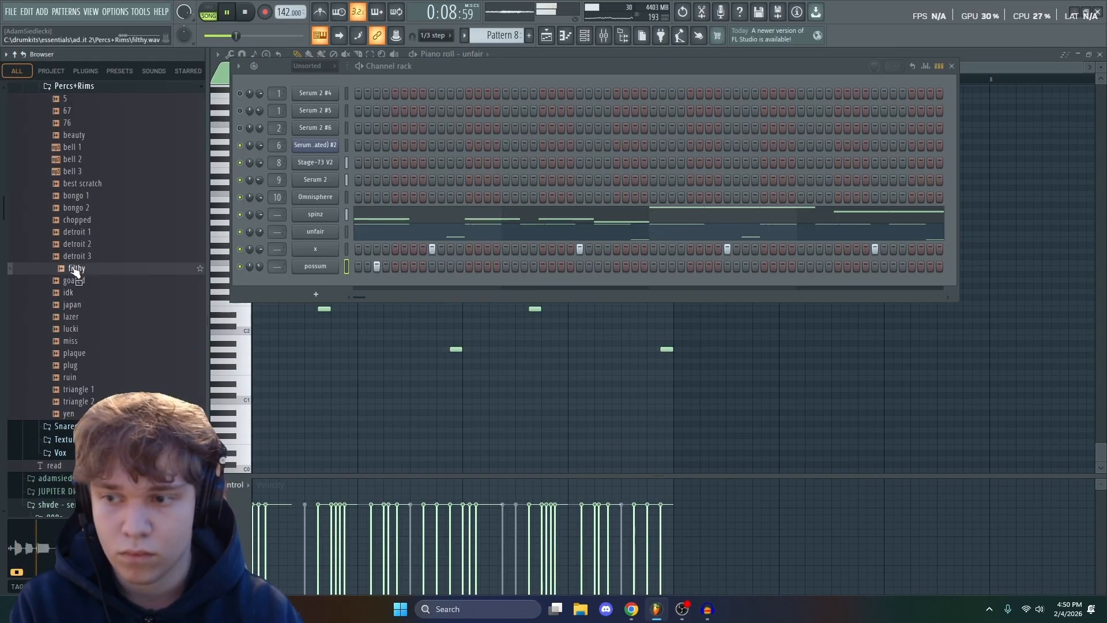
{"action": "left_click", "coordinate": [75, 280]}
{"action": "left_click", "coordinate": [77, 271]}
{"action": "left_click_drag", "start_coordinate": [314, 280], "coordinate": [384, 281]}
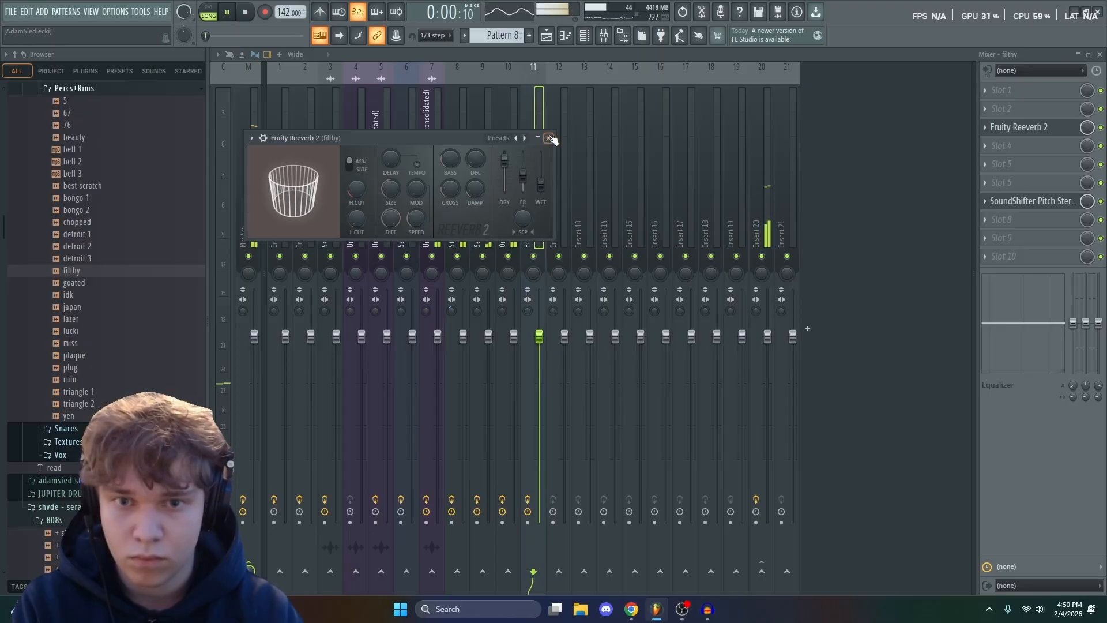
Step: Close the Fruity Reeverb 2 window on the filthy mixer track and stop playback
{"action": "left_click", "coordinate": [549, 139]}
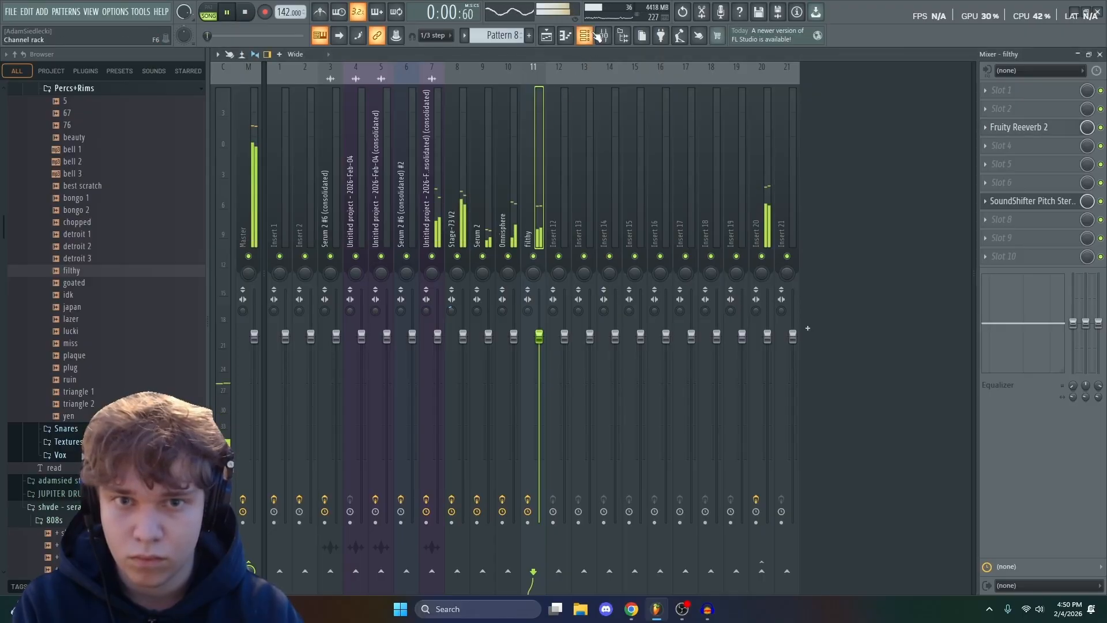
{"action": "key", "text": "space"}
{"action": "key", "text": "F6"}
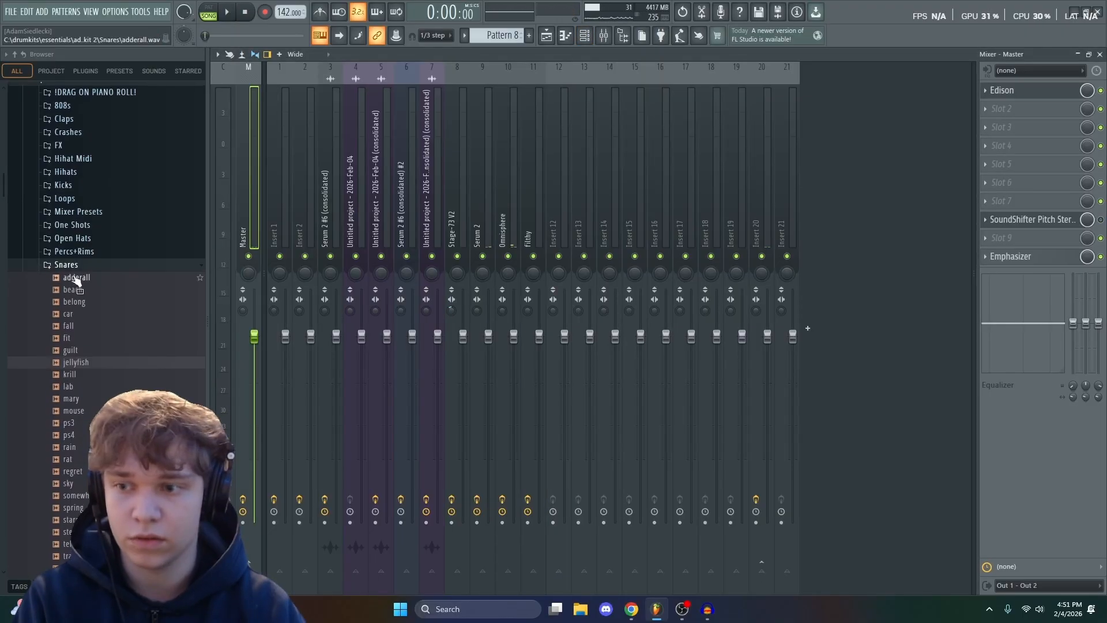
Step: Open the kit's Mixer Presets folder and try to load the master 19 preset onto the Master mixer track
{"action": "left_click", "coordinate": [81, 237]}
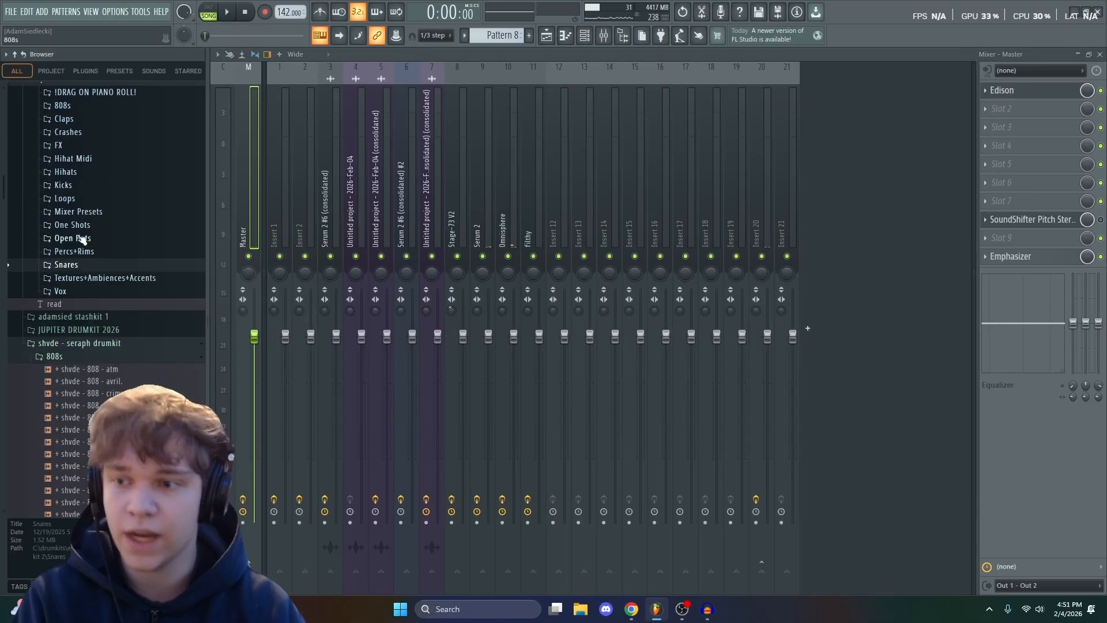
{"action": "left_click", "coordinate": [75, 190]}
{"action": "scroll", "coordinate": [92, 329], "scroll_direction": "up", "scroll_amount": 3}
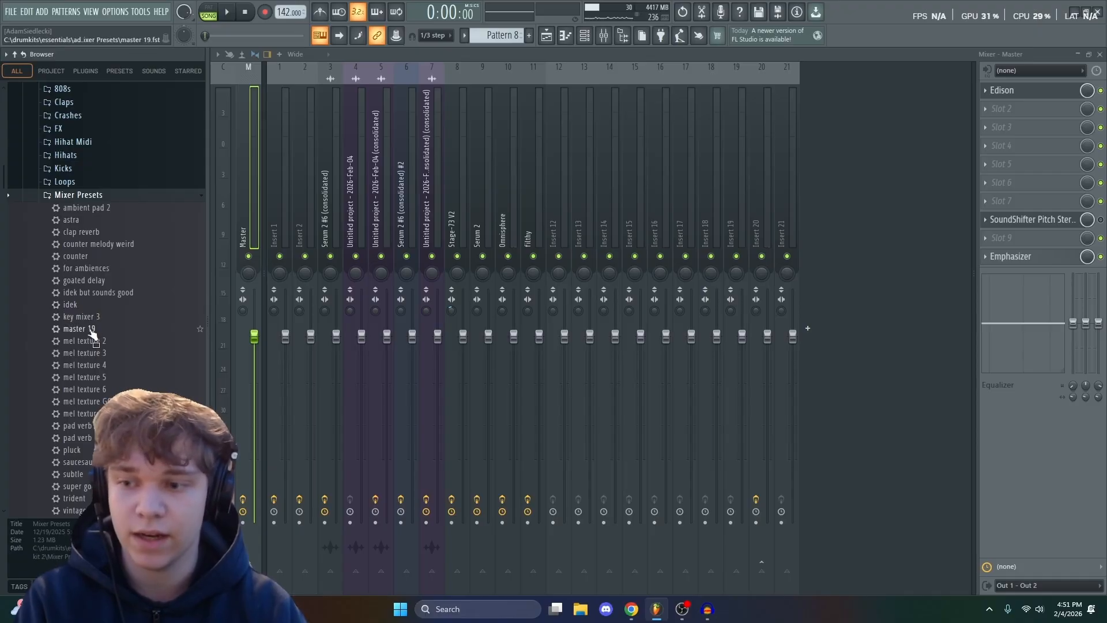
{"action": "left_click_drag", "start_coordinate": [108, 315], "coordinate": [255, 187]}
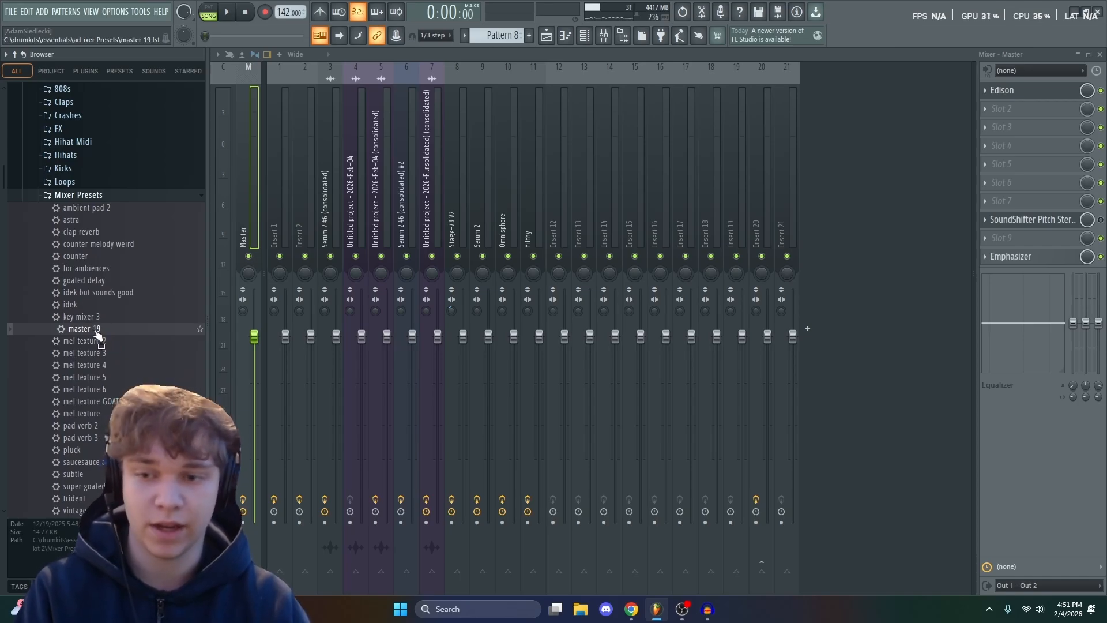
{"action": "left_click_drag", "start_coordinate": [246, 189], "coordinate": [249, 185]}
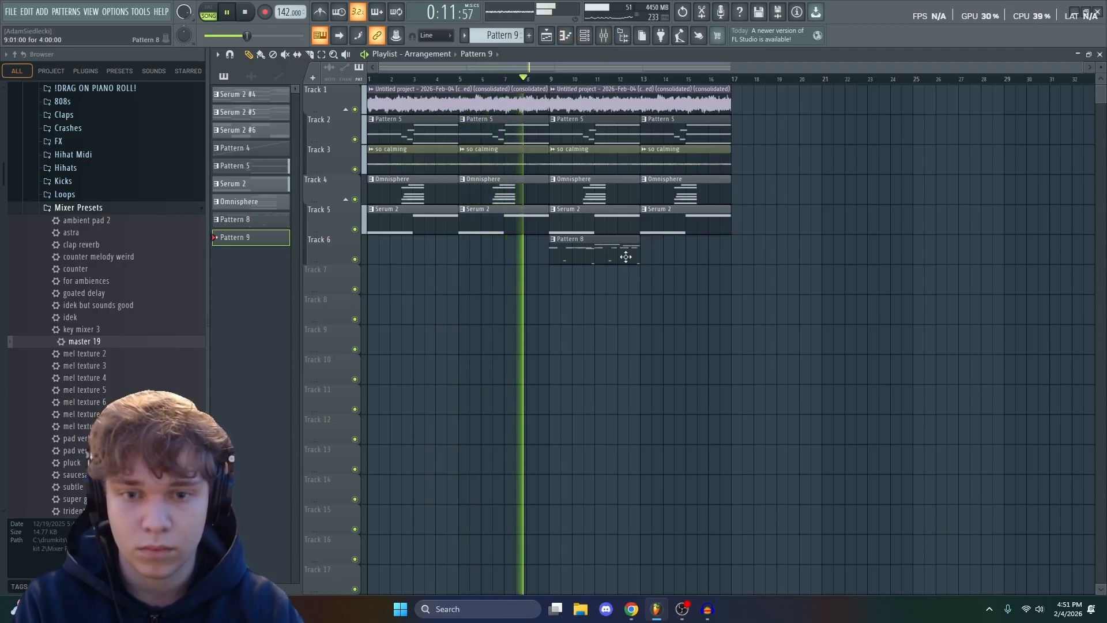
Step: Duplicate the Pattern 8 clip on Track 6 so it repeats from bar 13
{"action": "left_click_drag", "start_coordinate": [625, 258], "coordinate": [588, 277], "text": "ctrl"}
{"action": "key", "text": "ctrl+b"}
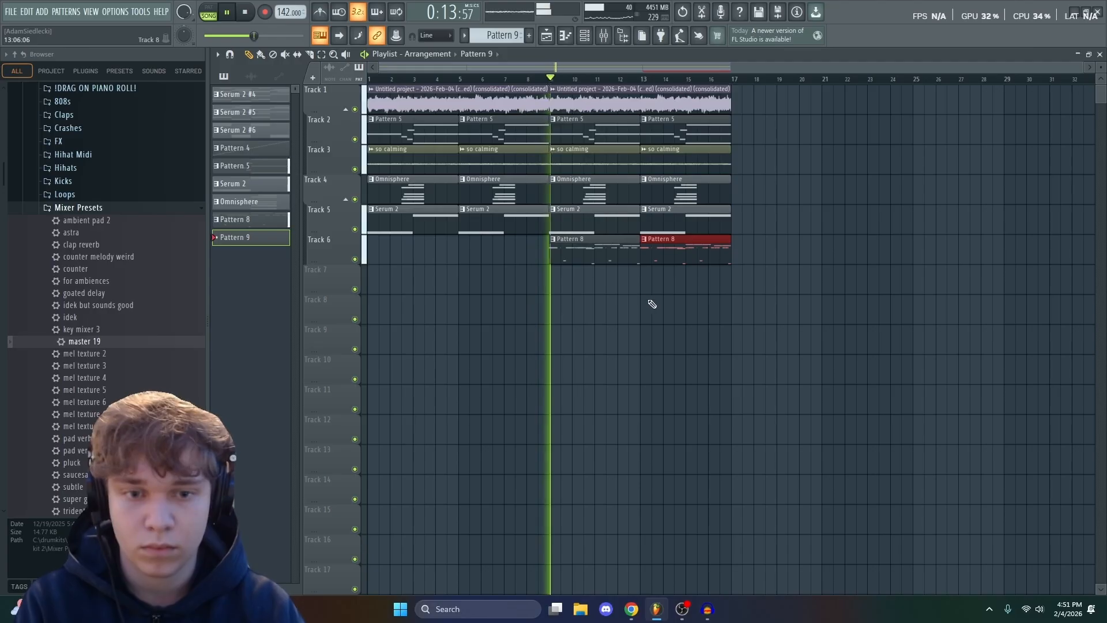
{"action": "scroll", "coordinate": [647, 297], "scroll_direction": "down", "scroll_amount": 1}
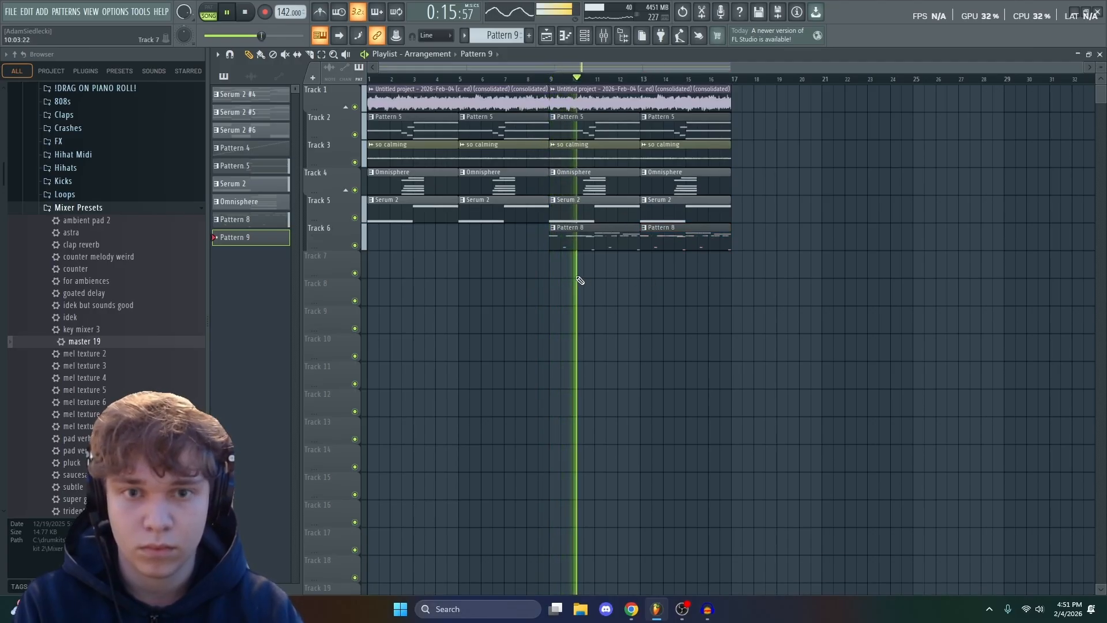
Step: Duplicate all clips from bars 9 to 17 on Tracks 1 to 6 so they repeat from bar 17
{"action": "left_click_drag", "start_coordinate": [568, 271], "coordinate": [738, 92]}
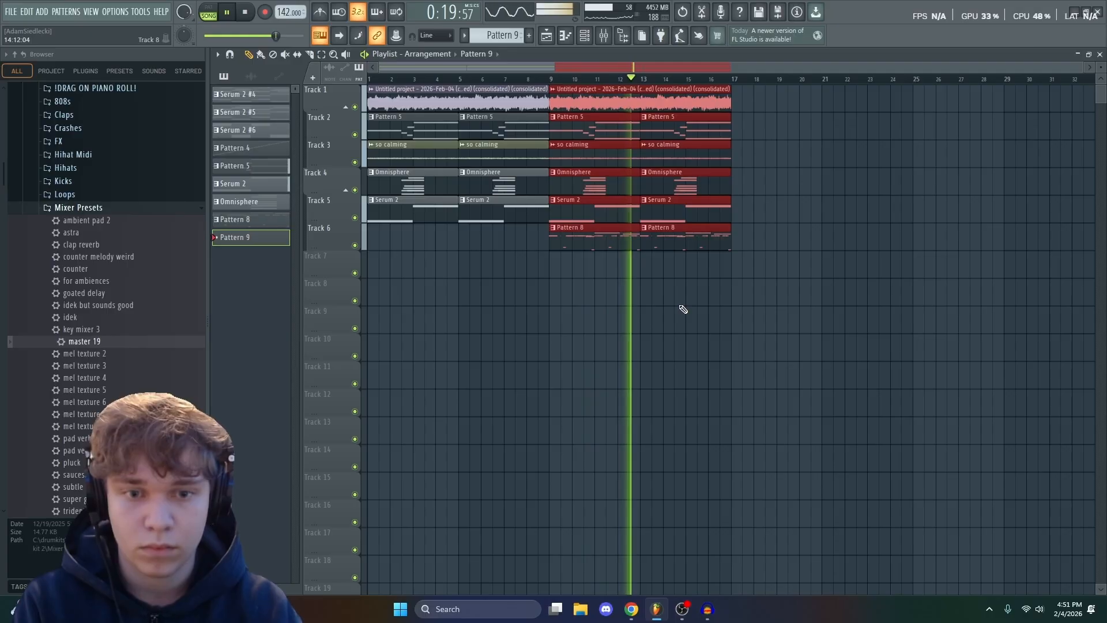
{"action": "key", "text": "ctrl+b"}
{"action": "left_click", "coordinate": [710, 303], "text": "ctrl"}
{"action": "scroll", "coordinate": [705, 302], "scroll_direction": "down", "scroll_amount": 1}
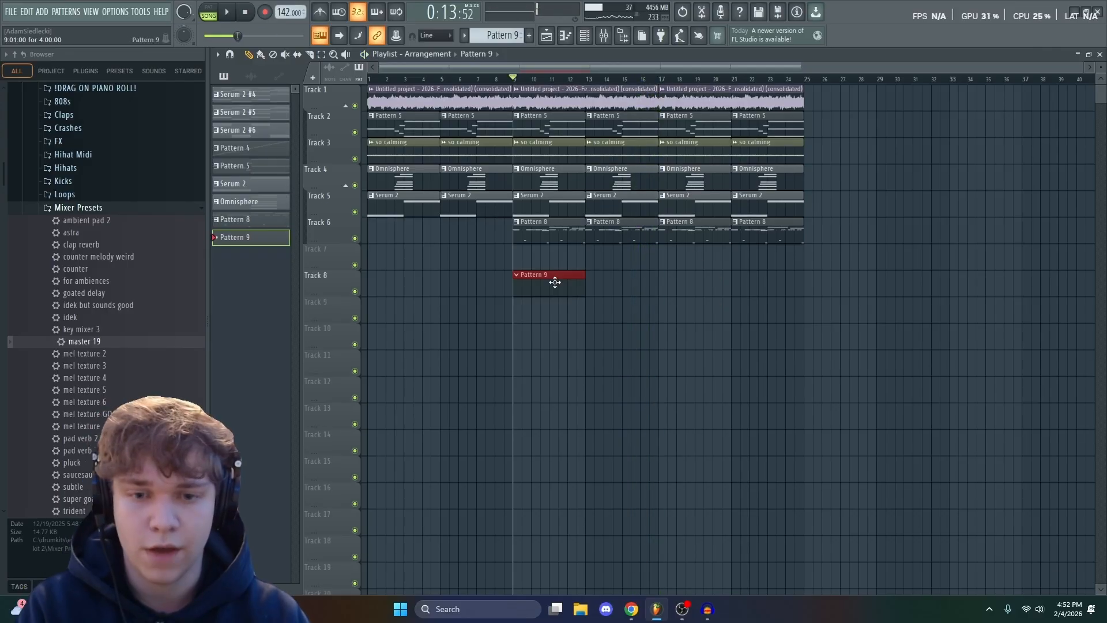
Step: Open the Pattern 9 clip on Track 8 and add a ZENOLOGY instrument channel to the channel rack
{"action": "double_click", "coordinate": [554, 282]}
{"action": "left_click", "coordinate": [593, 38]}
{"action": "left_click", "coordinate": [300, 346]}
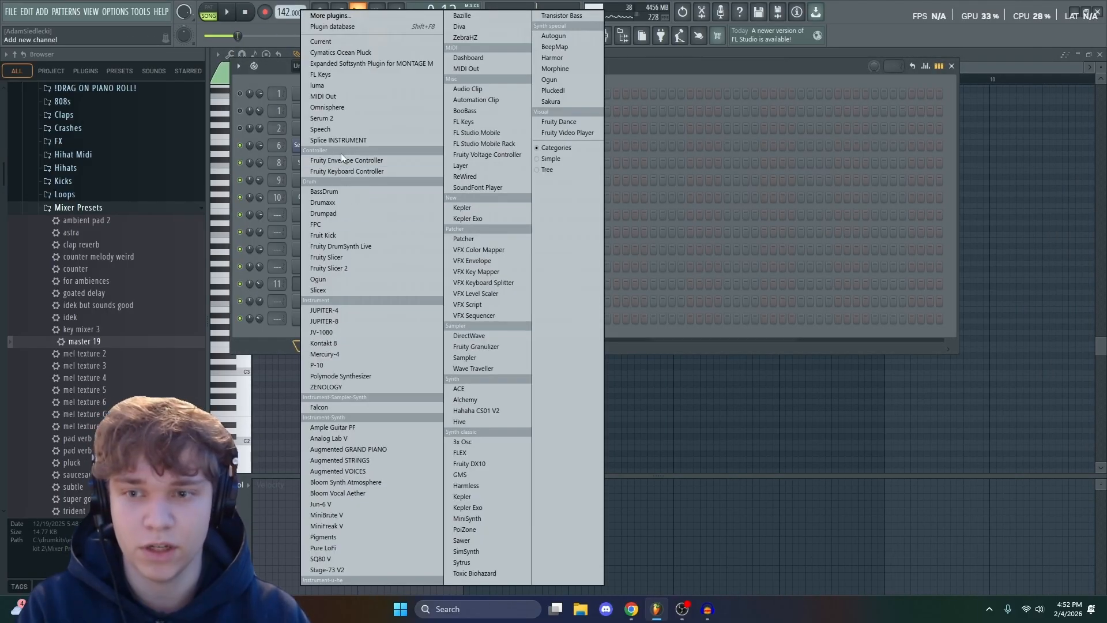
{"action": "left_click", "coordinate": [340, 387]}
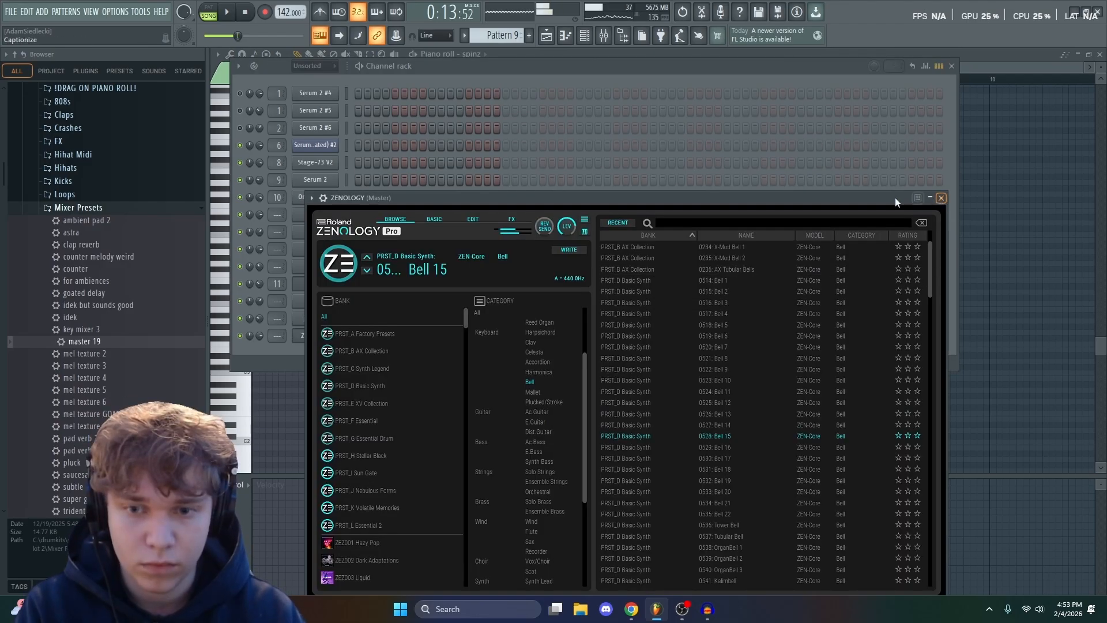
Step: Close the ZENOLOGY window with Bell 15 loaded, open the channel's piano roll, and play its bell notes
{"action": "left_click_drag", "start_coordinate": [823, 202], "coordinate": [803, 155]}
{"action": "left_click", "coordinate": [917, 152]}
{"action": "right_click", "coordinate": [318, 335]}
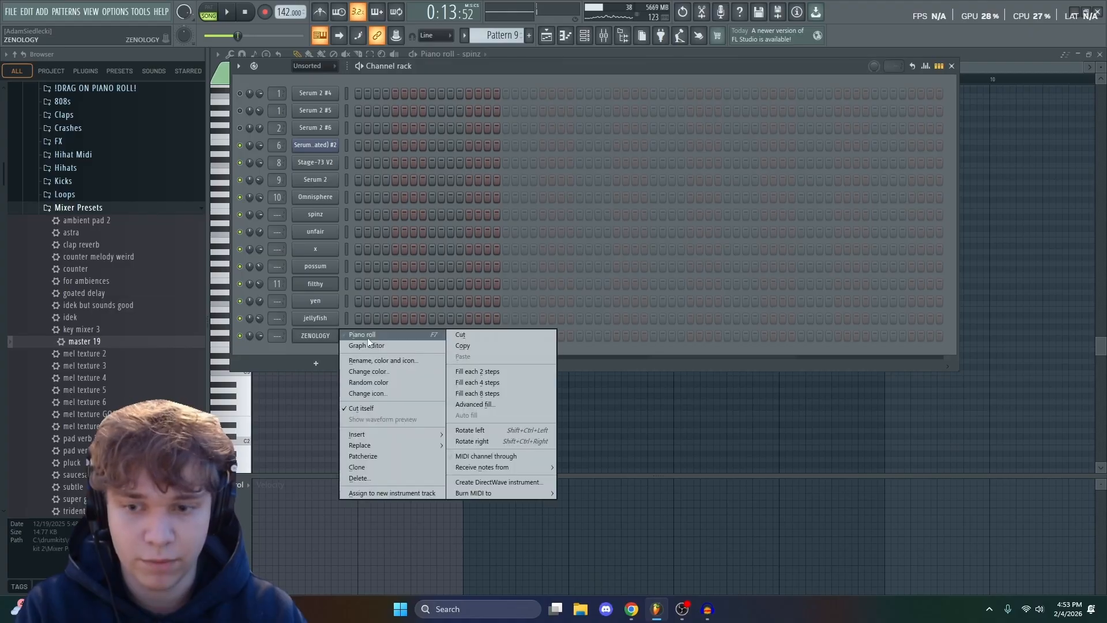
{"action": "left_click", "coordinate": [359, 333]}
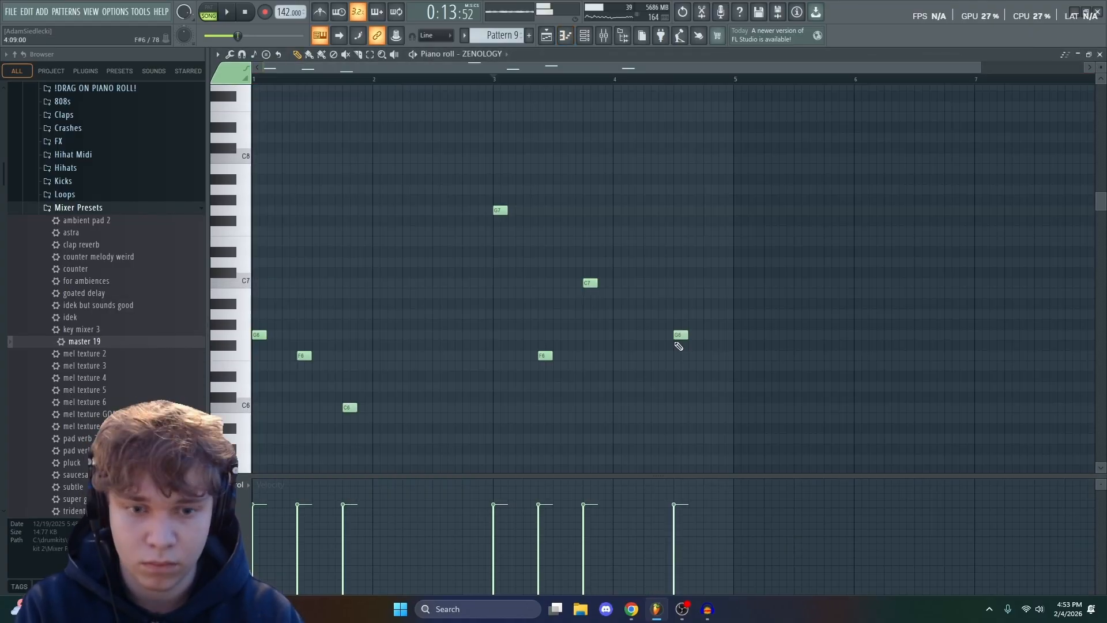
{"action": "key", "text": "space"}
Step: Add the ValhallaShimmer reverb to slot 5 of the ZENOLOGY mixer track
{"action": "left_click", "coordinate": [604, 36]}
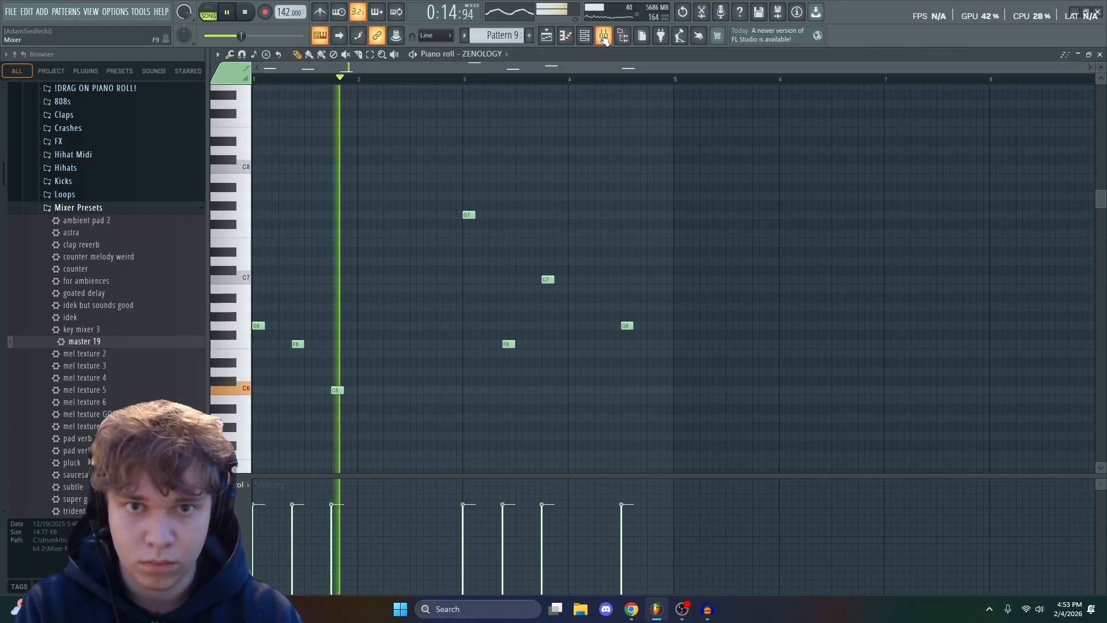
{"action": "left_click", "coordinate": [985, 164]}
{"action": "left_click", "coordinate": [653, 15]}
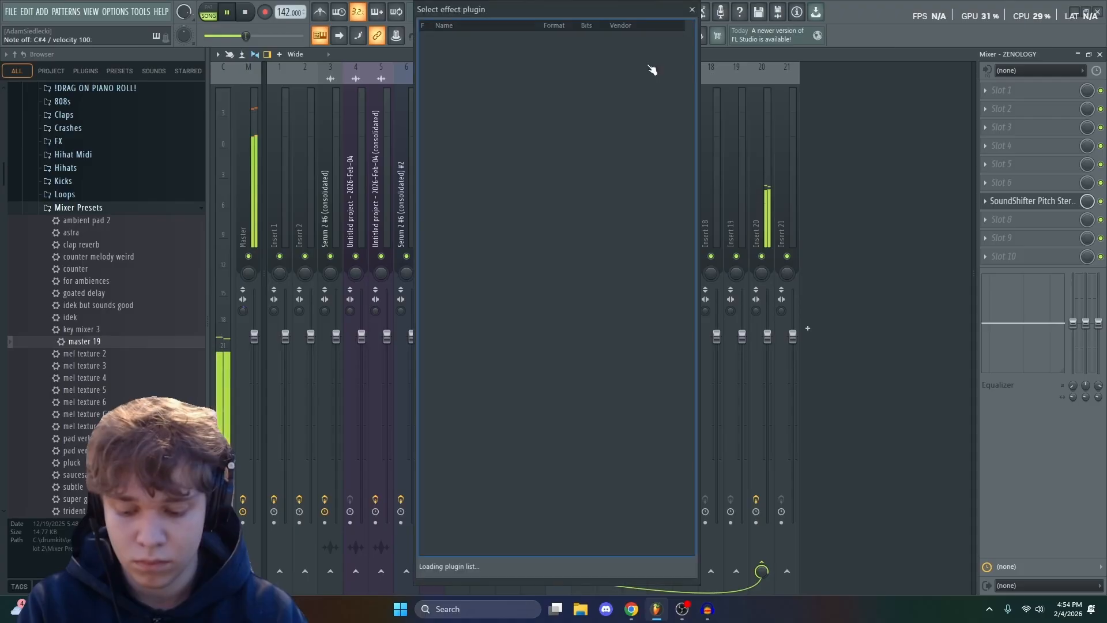
{"action": "key", "text": "Return"}
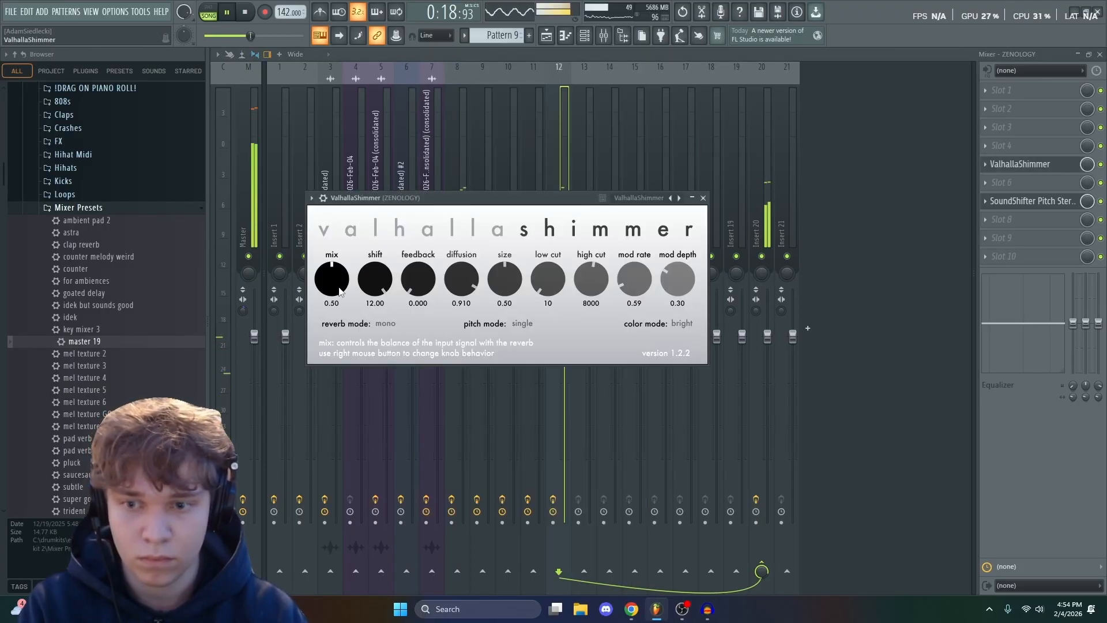
{"action": "left_click", "coordinate": [398, 346]}
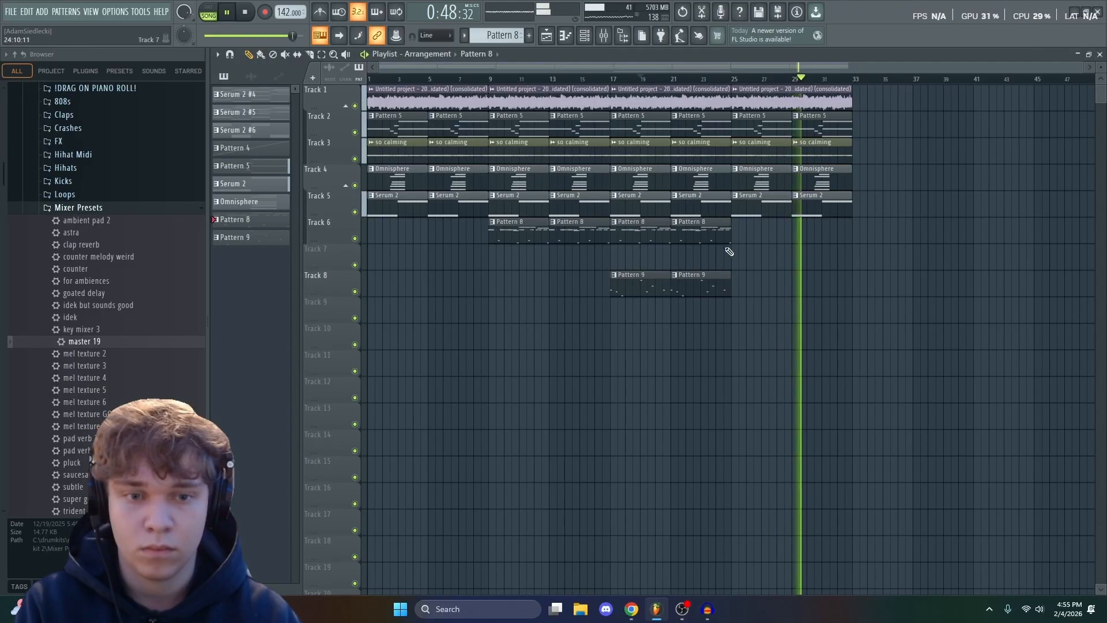
Step: Copy all playlist clips from bars 9 to 25, including Patterns 8 and 9, so the copy starts at bar 33
{"action": "left_click_drag", "start_coordinate": [515, 314], "coordinate": [700, 107]}
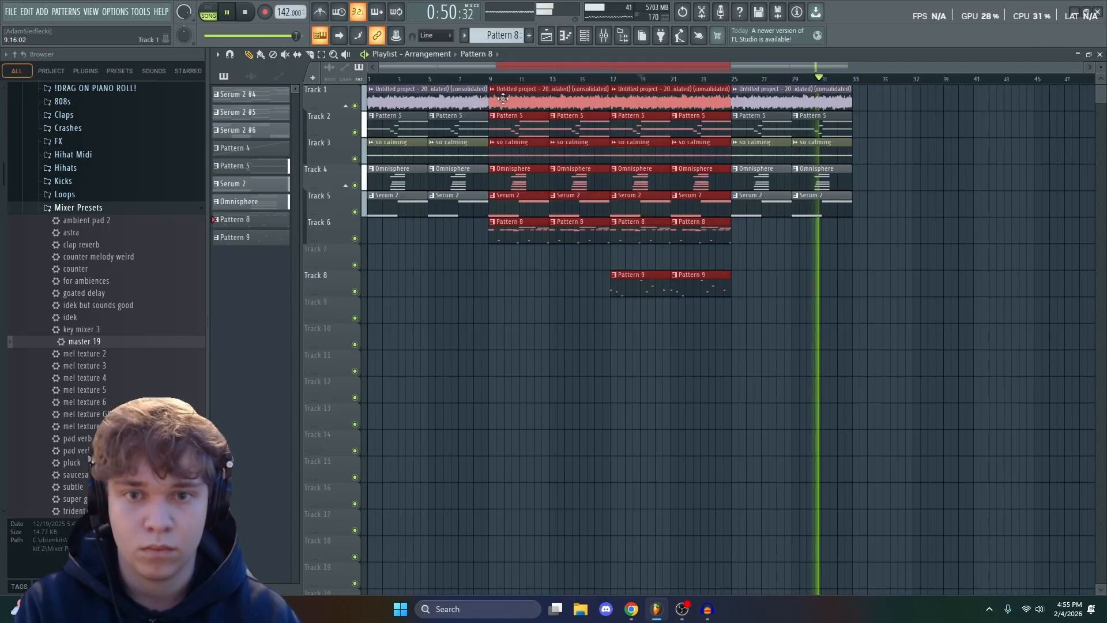
{"action": "left_click_drag", "start_coordinate": [502, 103], "coordinate": [865, 107]}
{"action": "left_click", "coordinate": [830, 306], "text": "ctrl"}
{"action": "scroll", "coordinate": [807, 311], "scroll_direction": "down", "scroll_amount": 1}
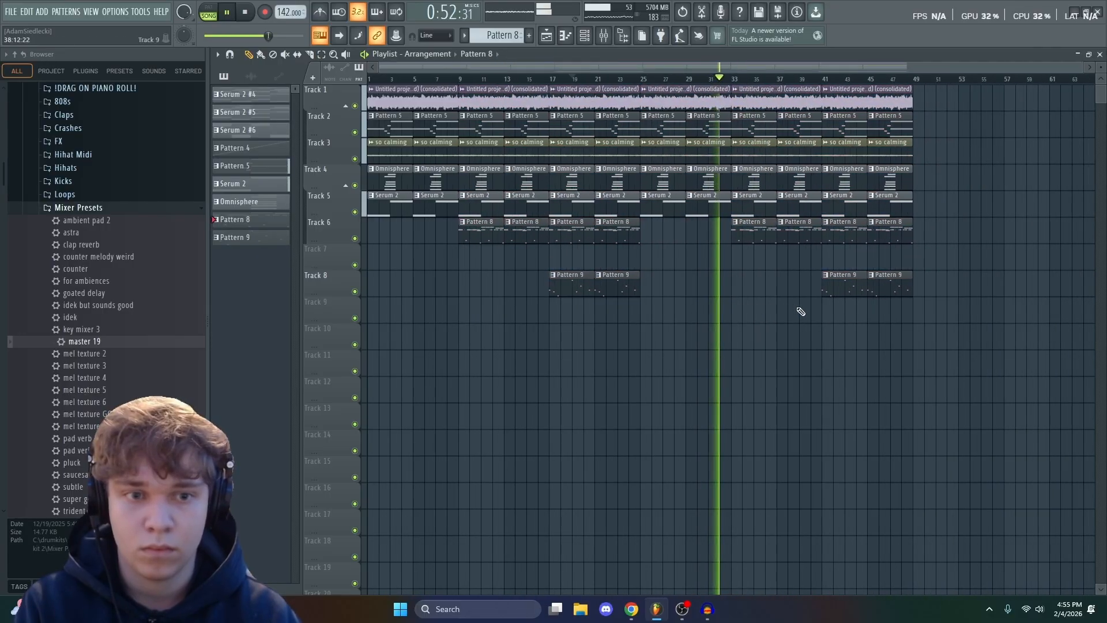